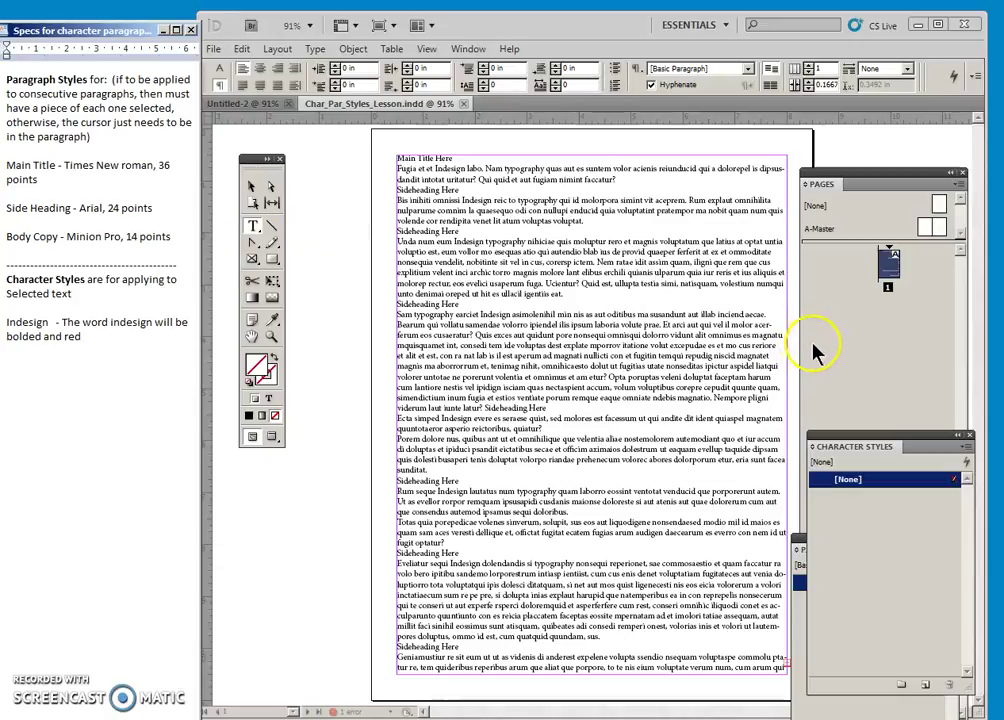
# - Close the Pages panel, raise the Paragraph Styles list, and review the Main Title and Side Heading specs in the notes
pyautogui.click(963, 173)
pyautogui.moveTo(896, 435); pyautogui.dragTo(885, 188)
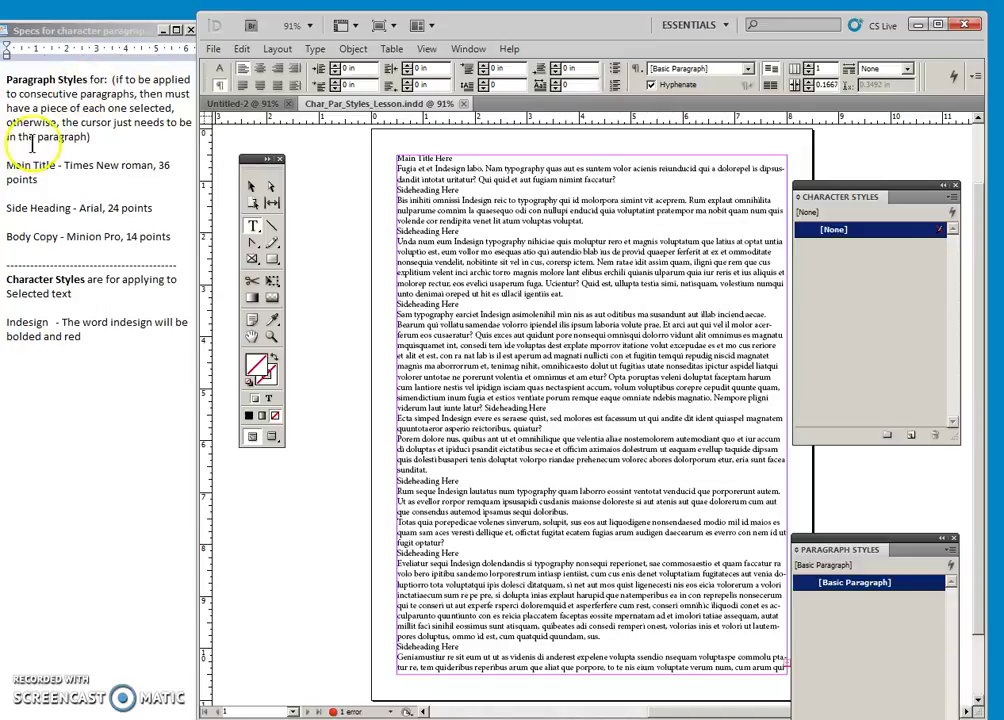
pyautogui.click(8, 165)
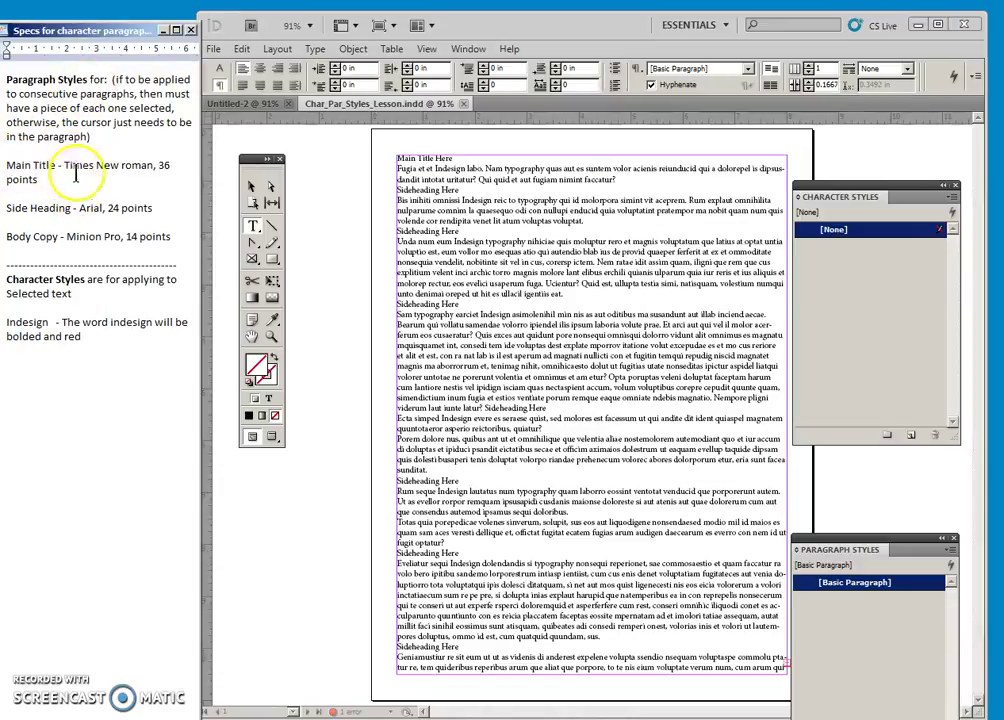
pyautogui.moveTo(64, 166); pyautogui.dragTo(6, 208)
pyautogui.click(68, 208)
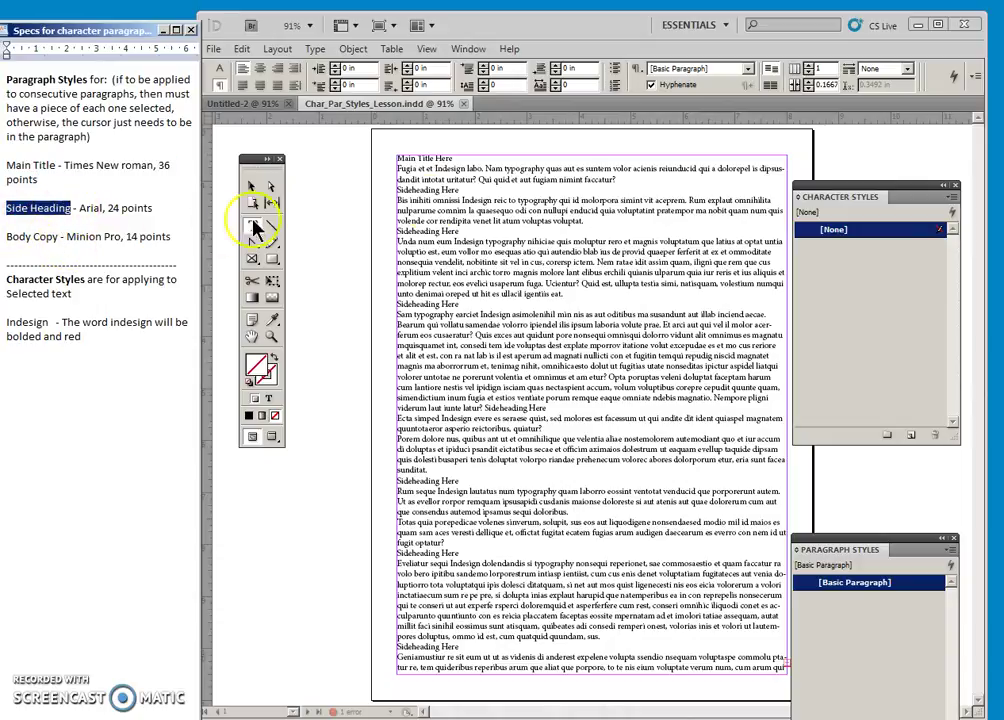
# - Back in the document, select the title line and dock Paragraph Styles under Character Styles
pyautogui.click(422, 161)
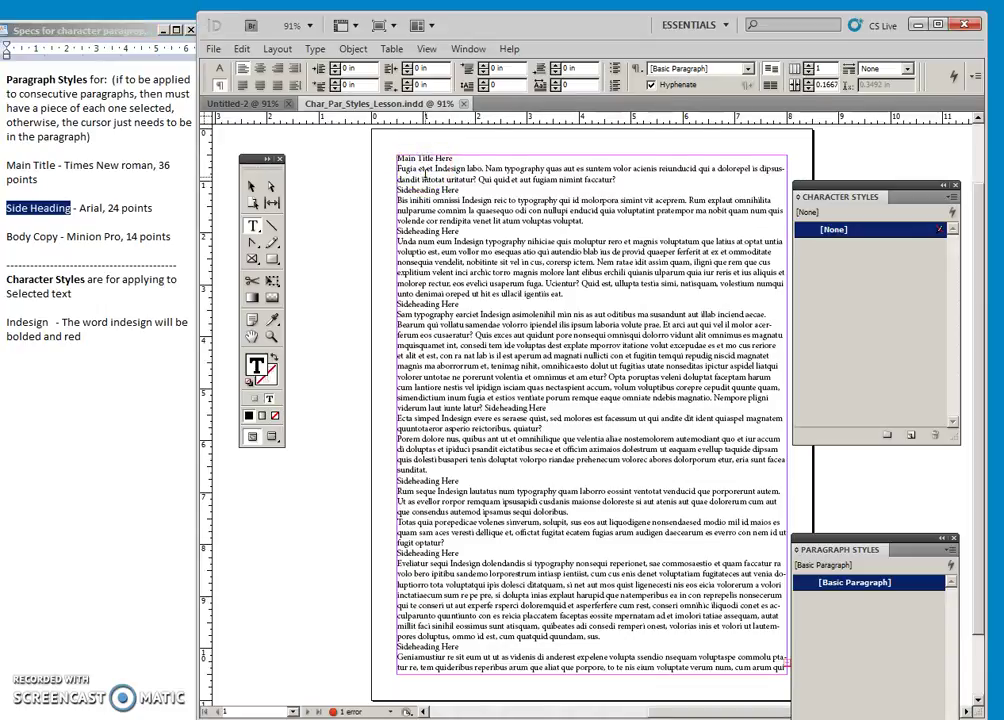
pyautogui.click(446, 163)
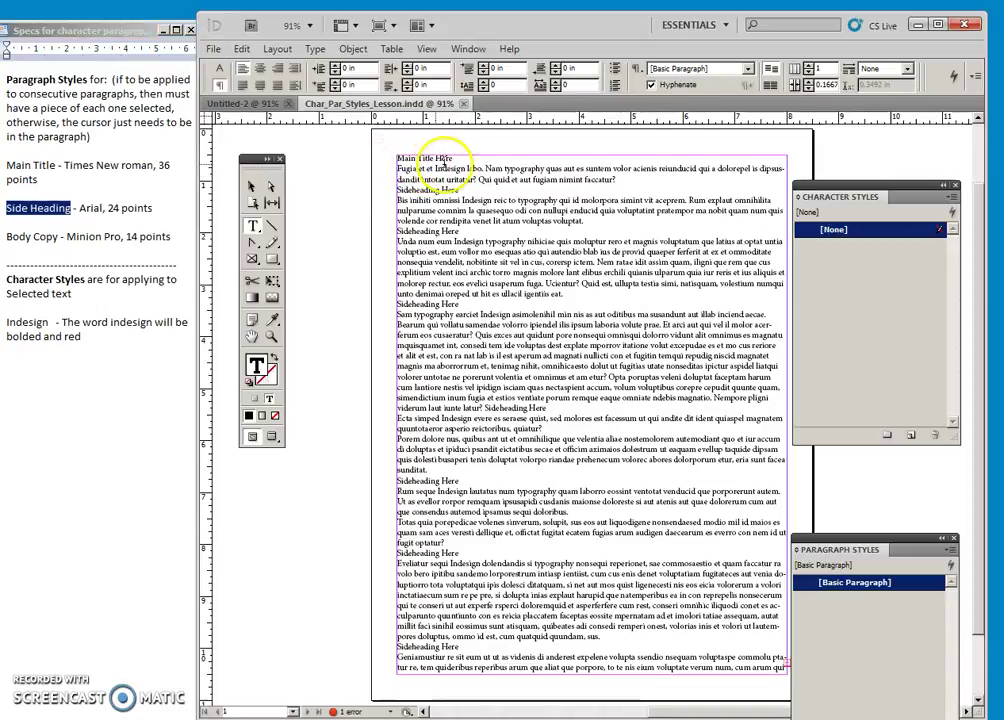
pyautogui.moveTo(455, 166); pyautogui.dragTo(430, 159)
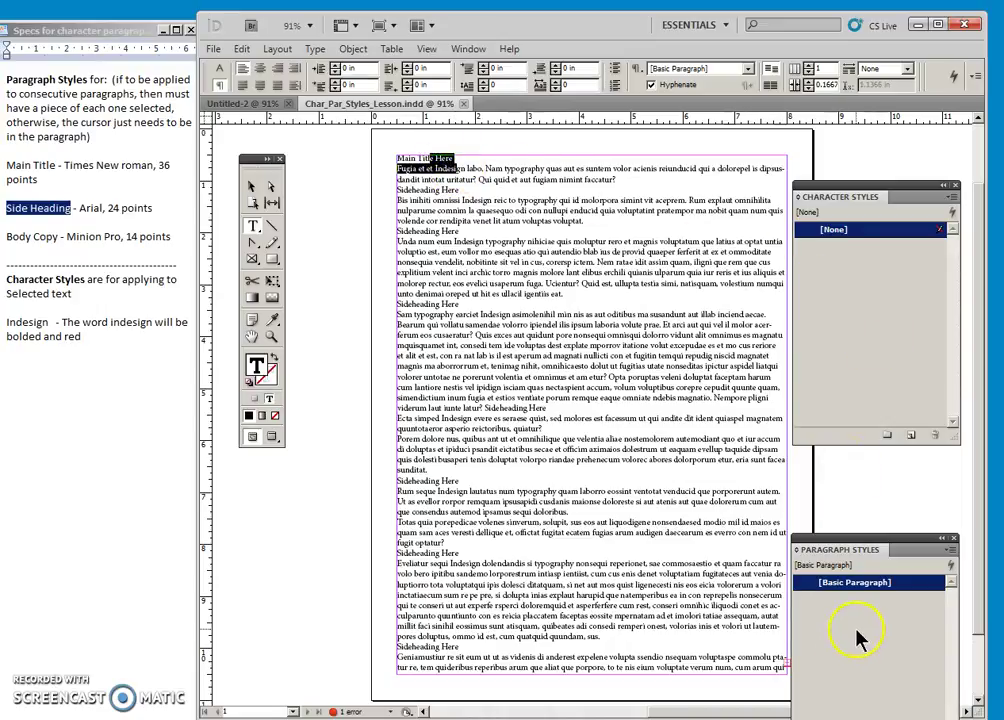
pyautogui.moveTo(878, 549); pyautogui.dragTo(948, 531)
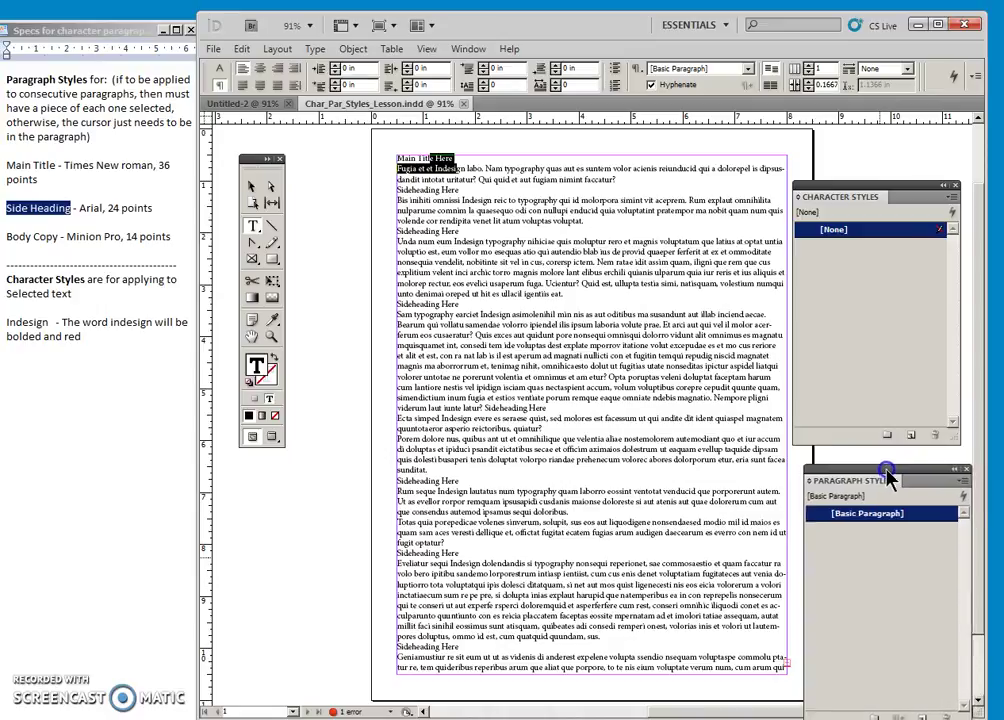
# - Select the Main Title Here line and set its font to Times New Roman
pyautogui.click(492, 168)
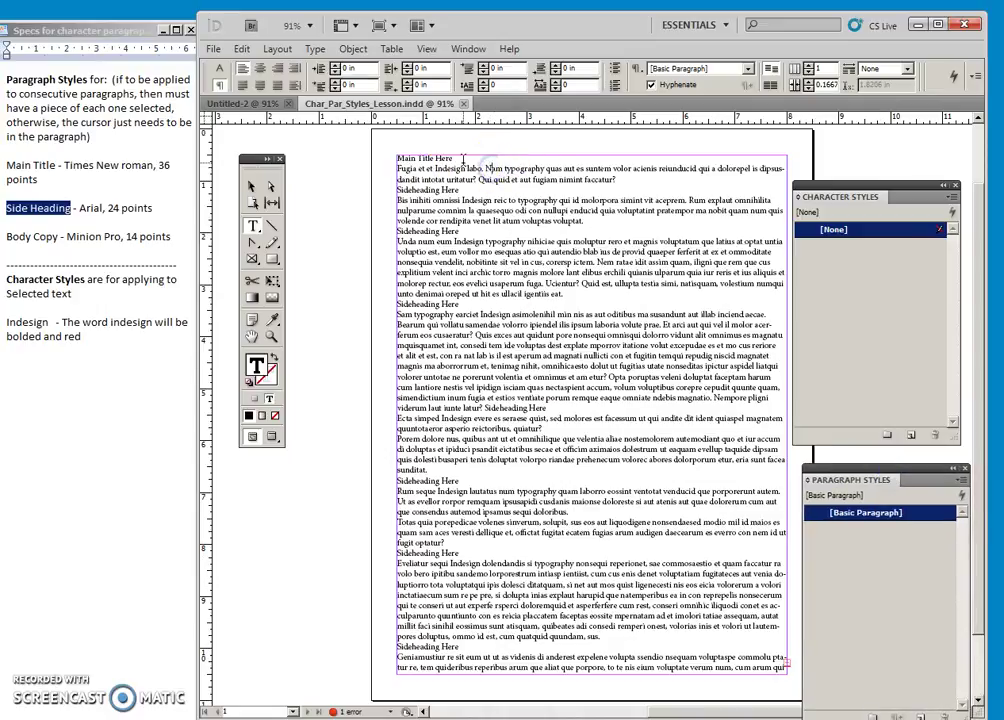
pyautogui.click(452, 158)
pyautogui.moveTo(452, 158); pyautogui.dragTo(393, 156)
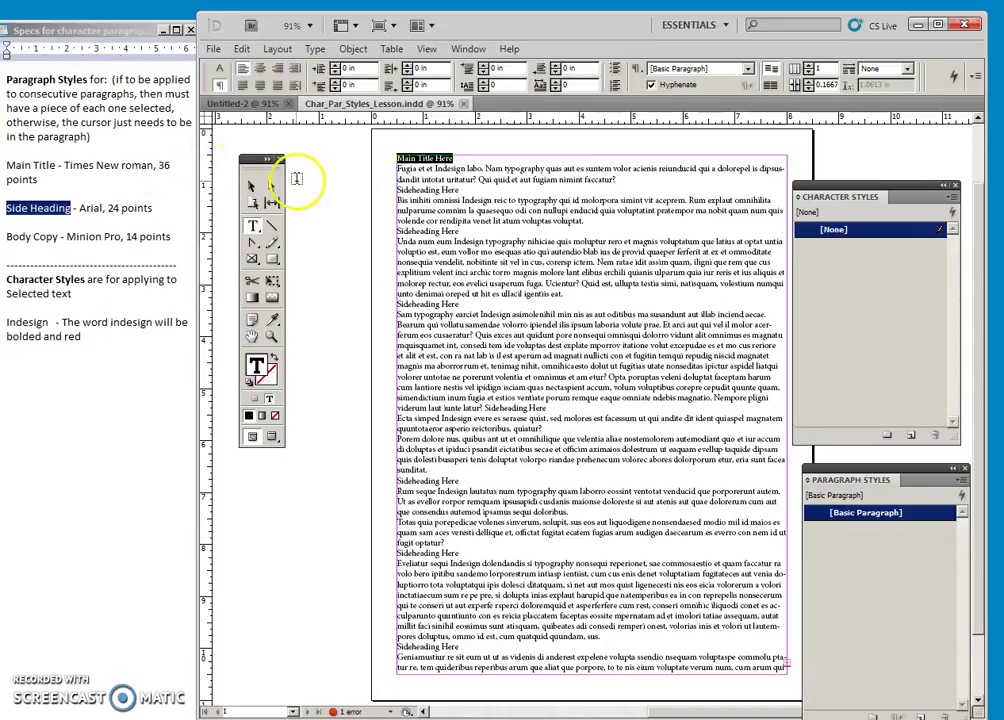
pyautogui.click(219, 68)
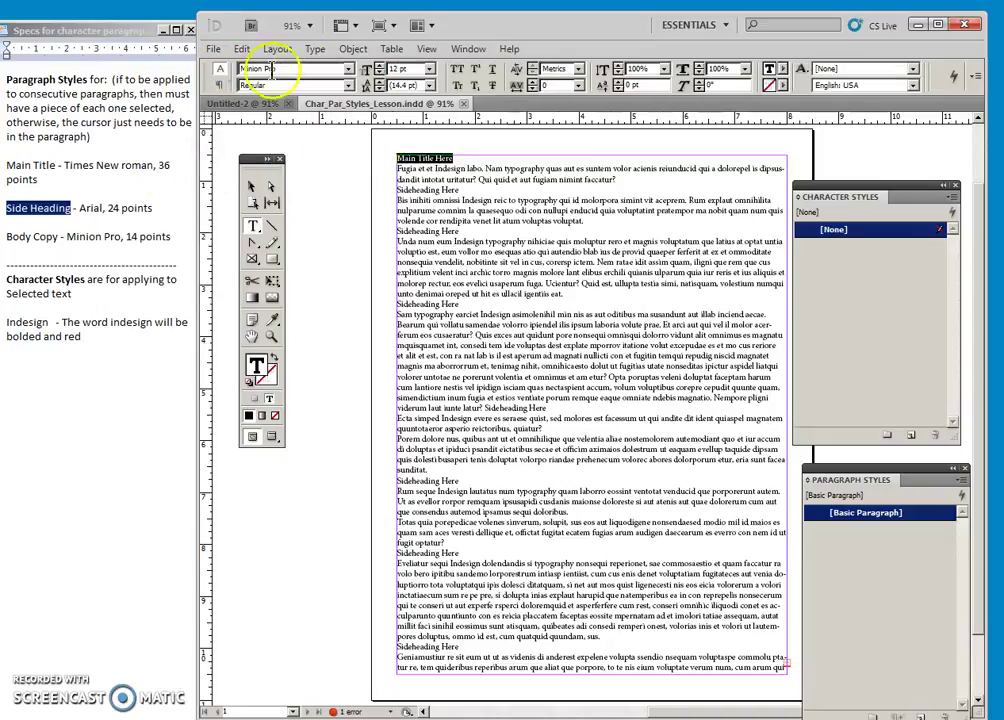
pyautogui.click(349, 69)
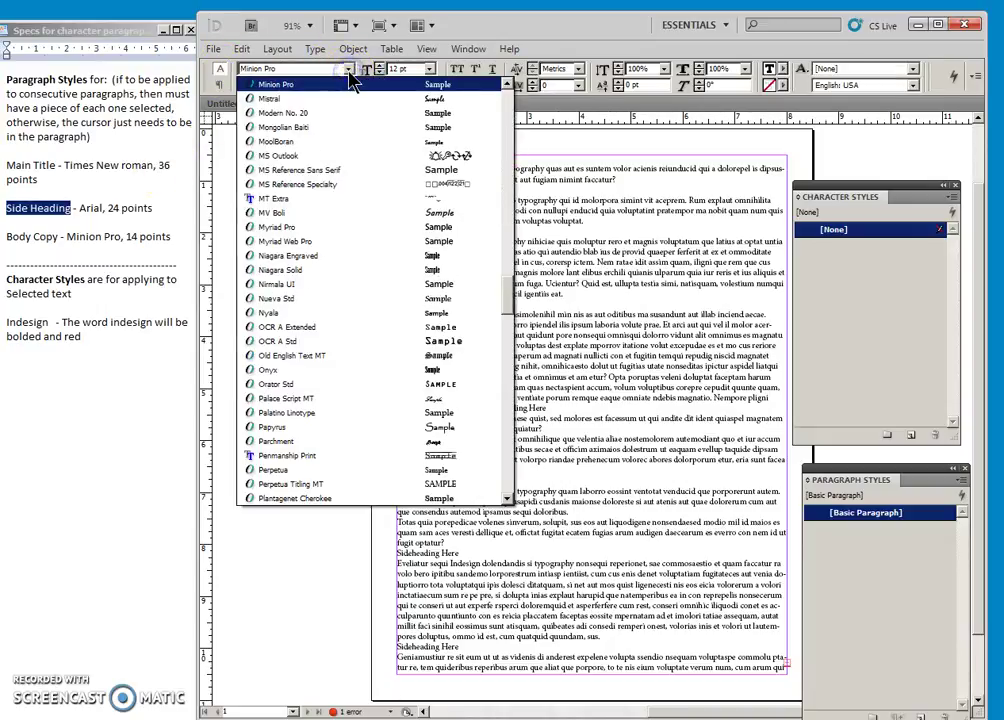
pyautogui.write('te')
pyautogui.click(318, 113)
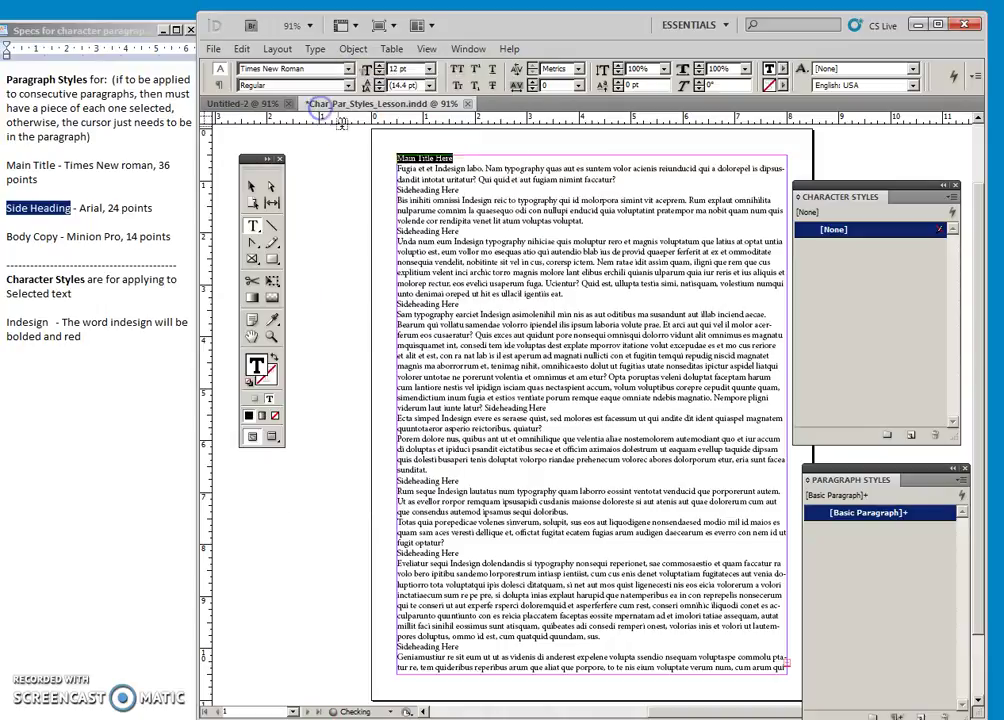
# - Enlarge the title to 30 pt and underline it
pyautogui.click(418, 345)
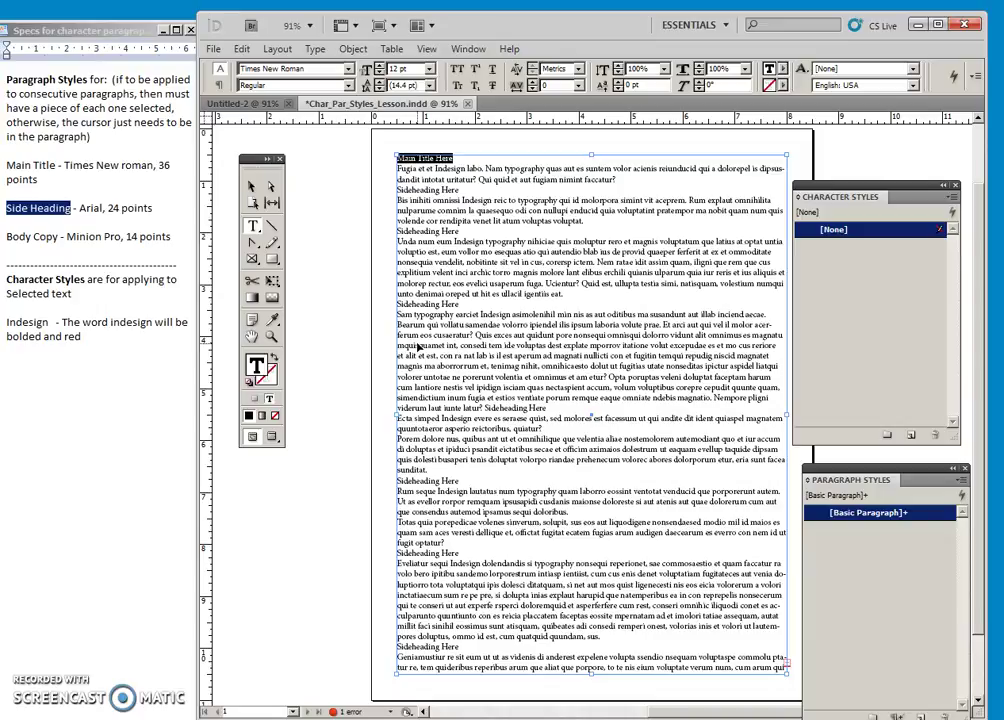
pyautogui.hotkey('ctrl', 'shift', '.')
pyautogui.hotkey('ctrl', 'shift', '.')
pyautogui.hotkey('ctrl', 'shift', '.')
pyautogui.hotkey('ctrl', 'shift', '.')
pyautogui.hotkey('ctrl', 'shift', '.')
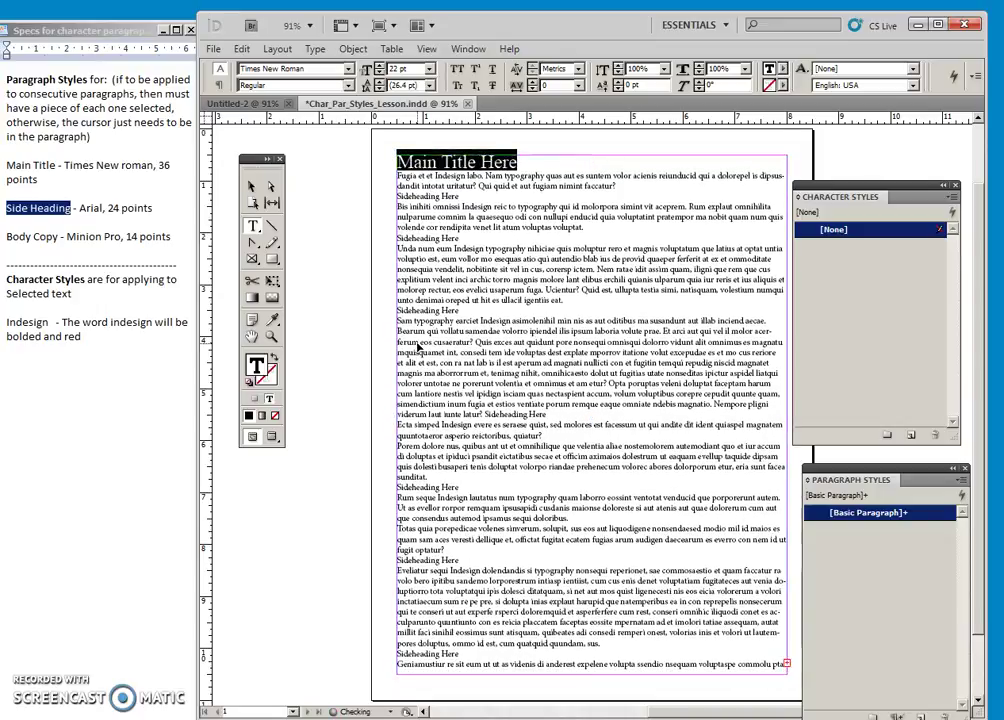
pyautogui.hotkey('ctrl', 'shift', '.')
pyautogui.hotkey('ctrl', 'shift', '.')
pyautogui.hotkey('ctrl', 'shift', '.')
pyautogui.hotkey('ctrl', 'shift', '.')
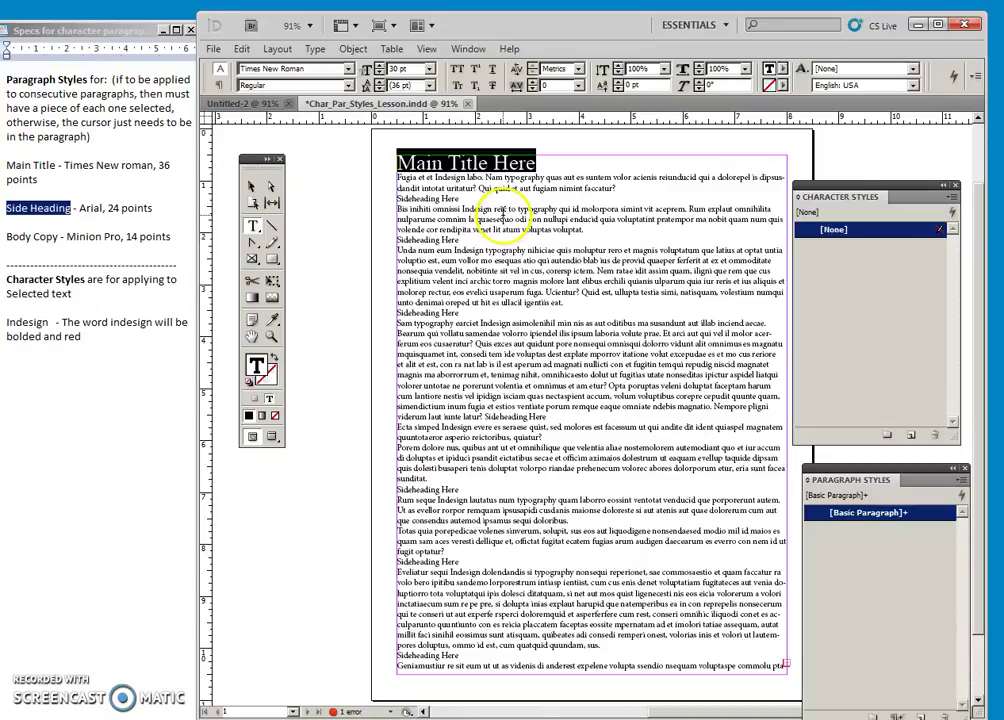
pyautogui.click(492, 70)
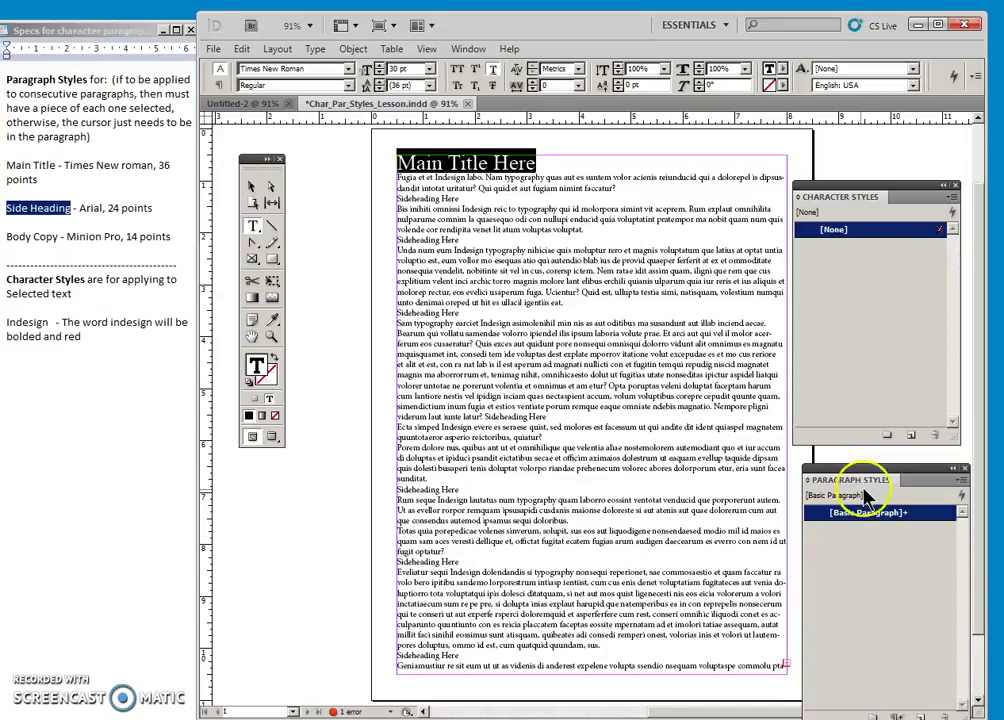
# - Confirm the title shows [Basic Paragraph]+ with an override, then open the Paragraph Styles panel menu
pyautogui.click(848, 528)
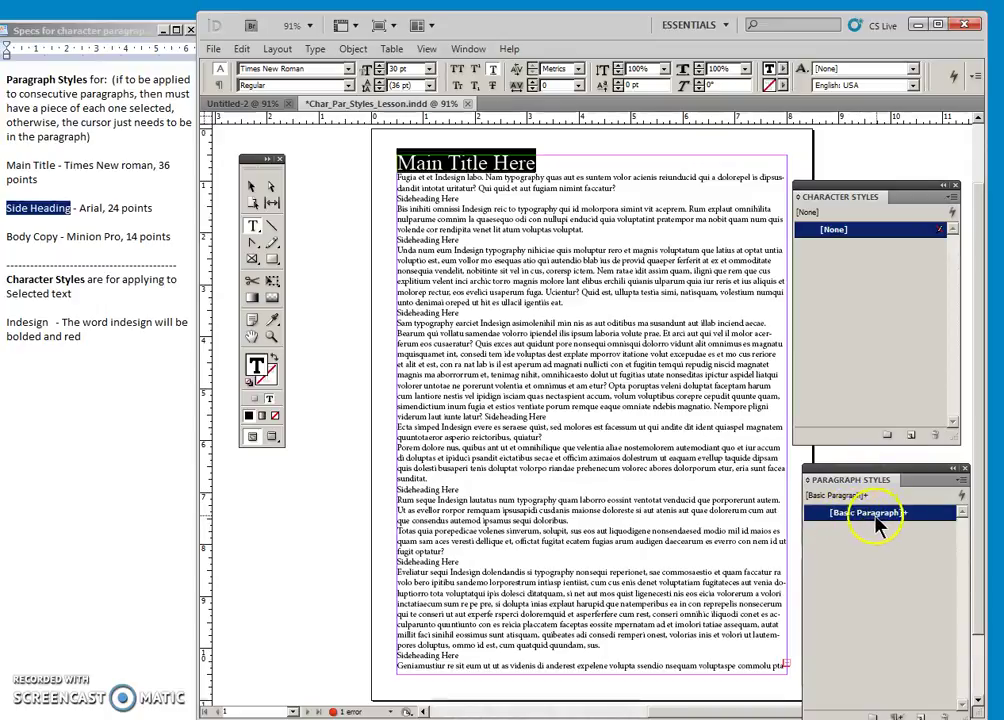
pyautogui.moveTo(912, 525)
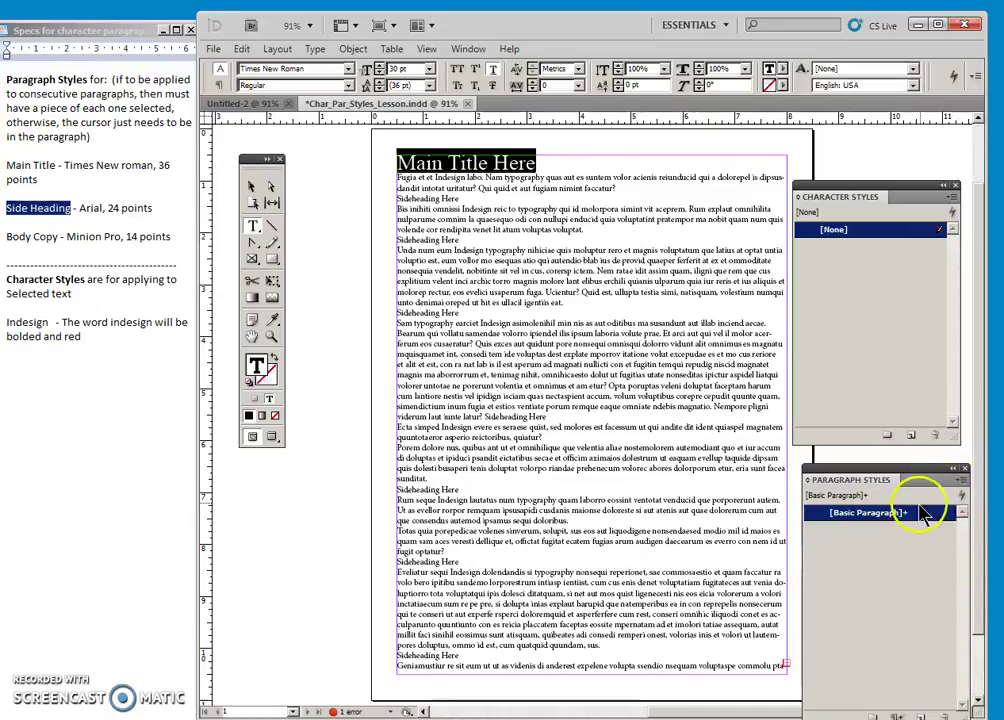
pyautogui.click(965, 484)
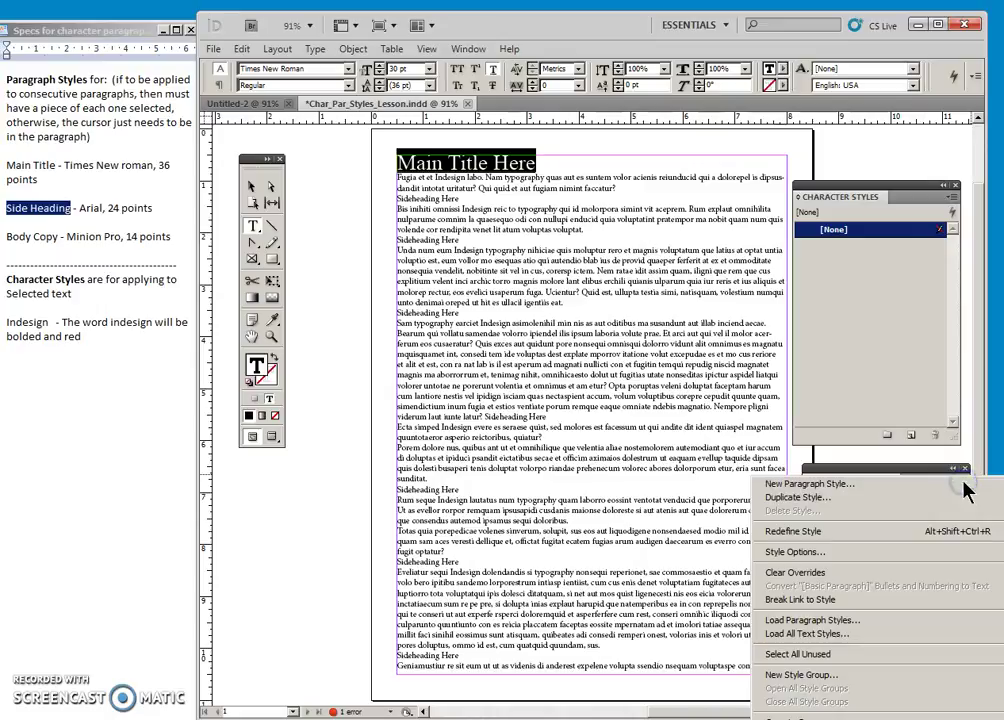
# - Start a new paragraph style named Main Title and review its basic character formats
pyautogui.click(888, 541)
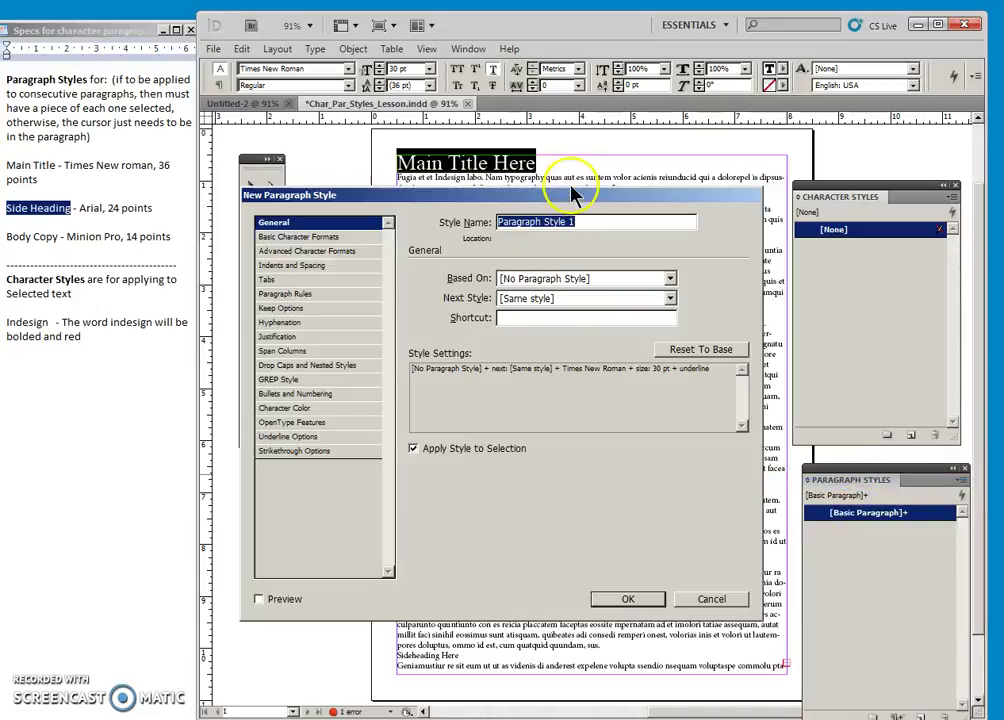
pyautogui.moveTo(562, 195); pyautogui.dragTo(520, 234)
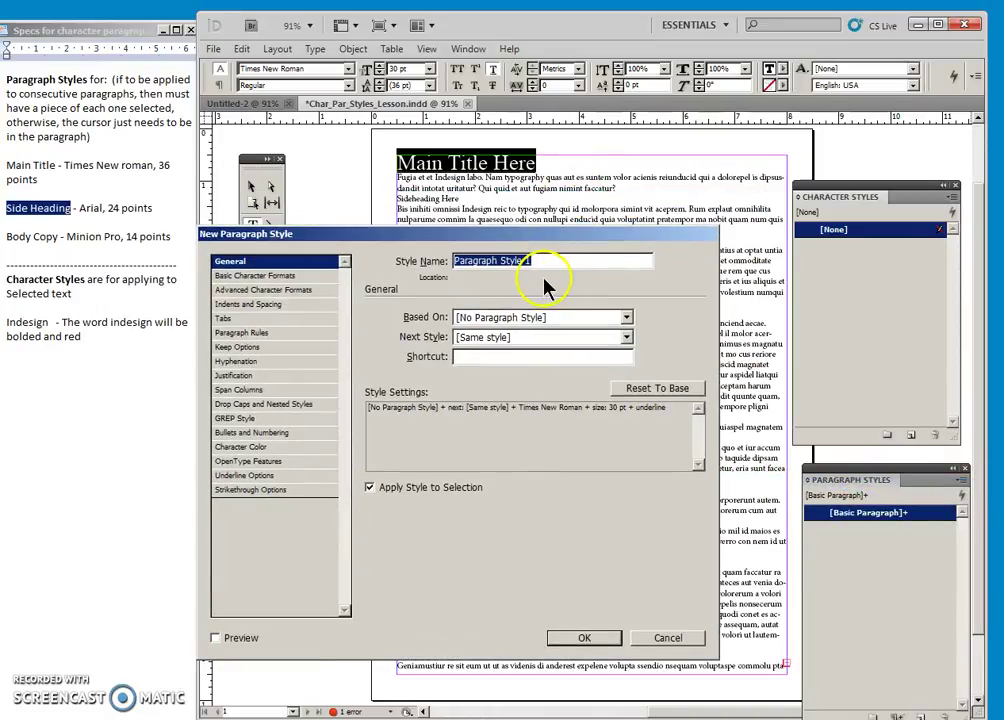
pyautogui.write('Main Title')
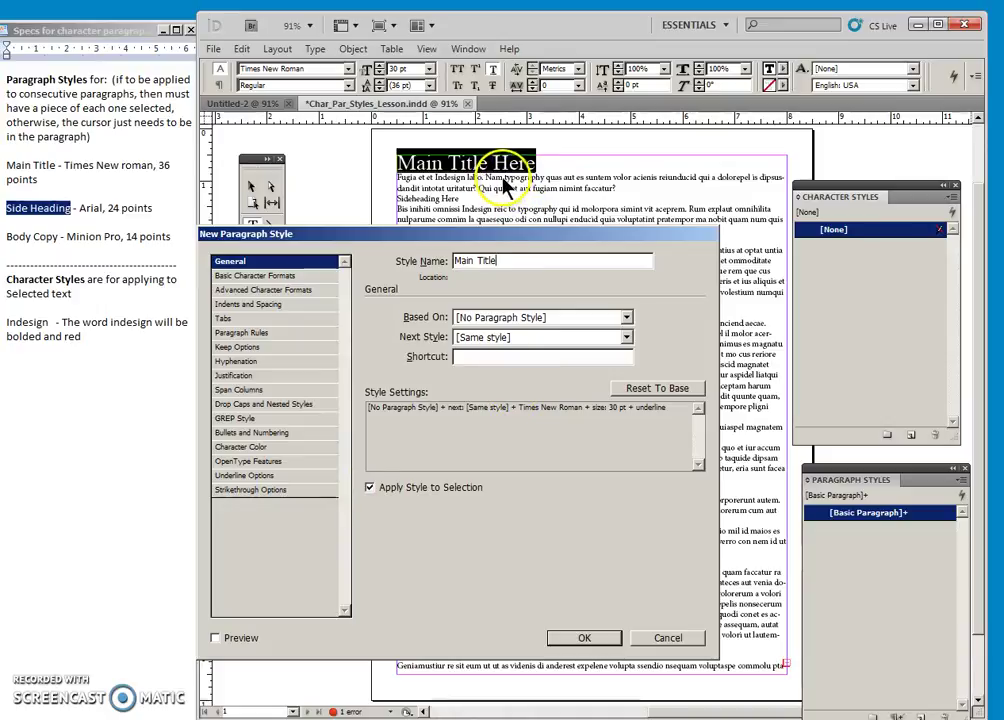
pyautogui.click(265, 276)
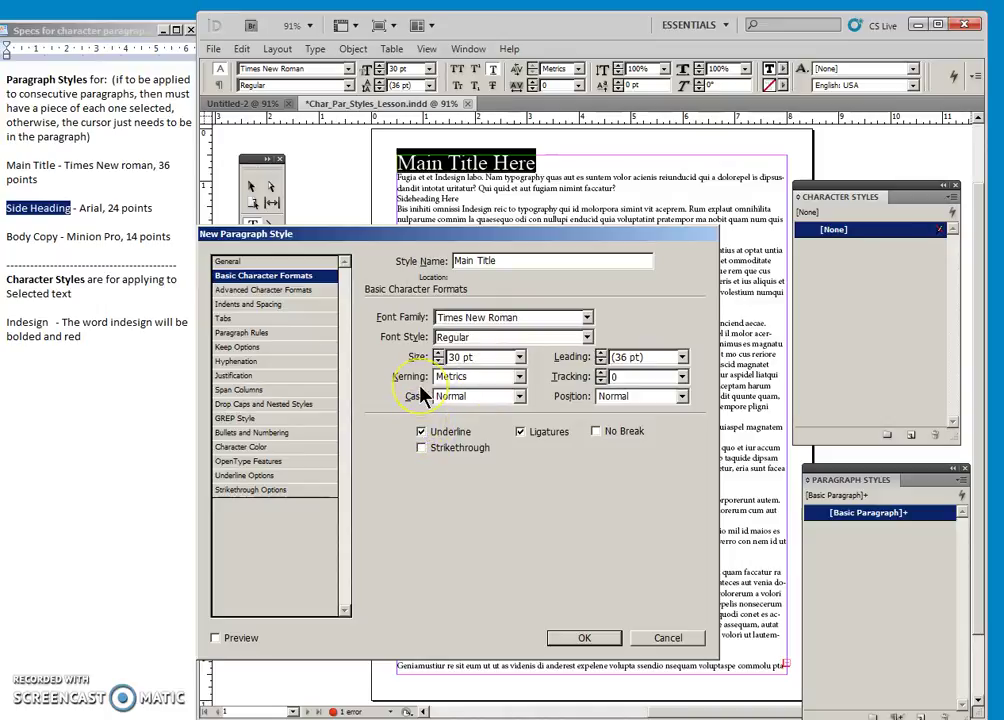
# - Give the style red character colour C=15 M=100 Y=100 K=0 and confirm it
pyautogui.click(267, 448)
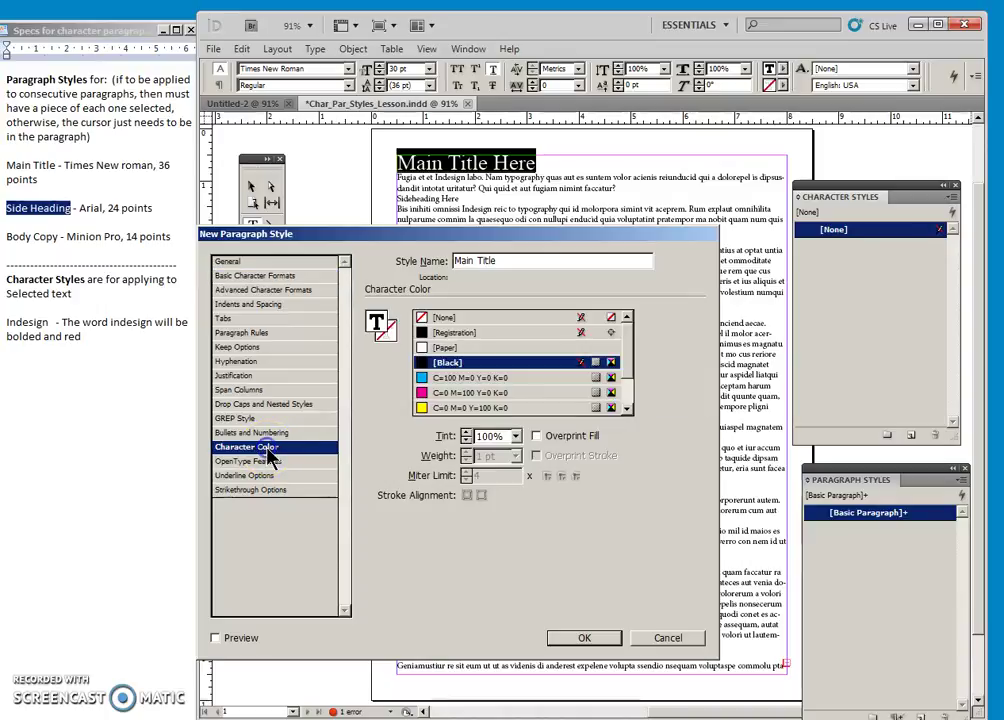
pyautogui.click(626, 408)
pyautogui.click(626, 408)
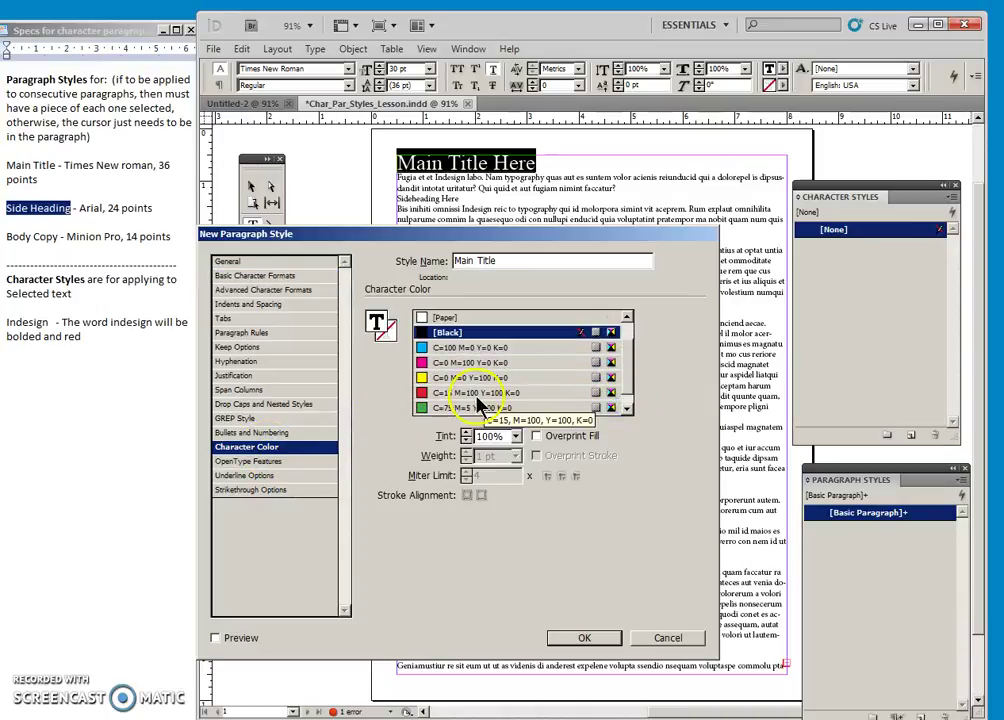
pyautogui.click(478, 395)
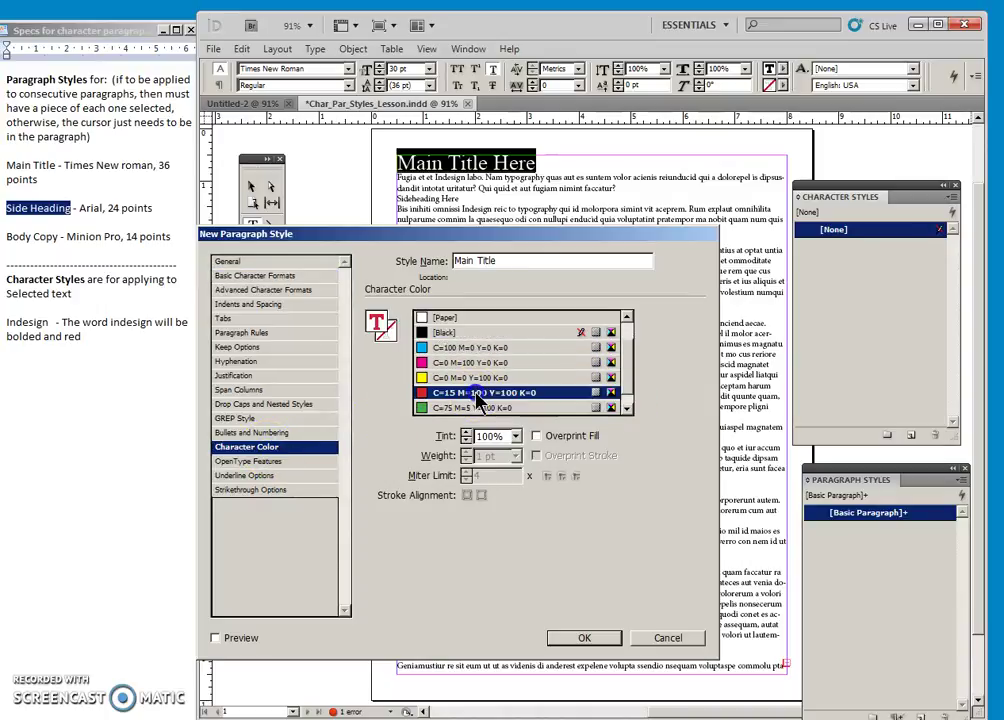
pyautogui.click(284, 261)
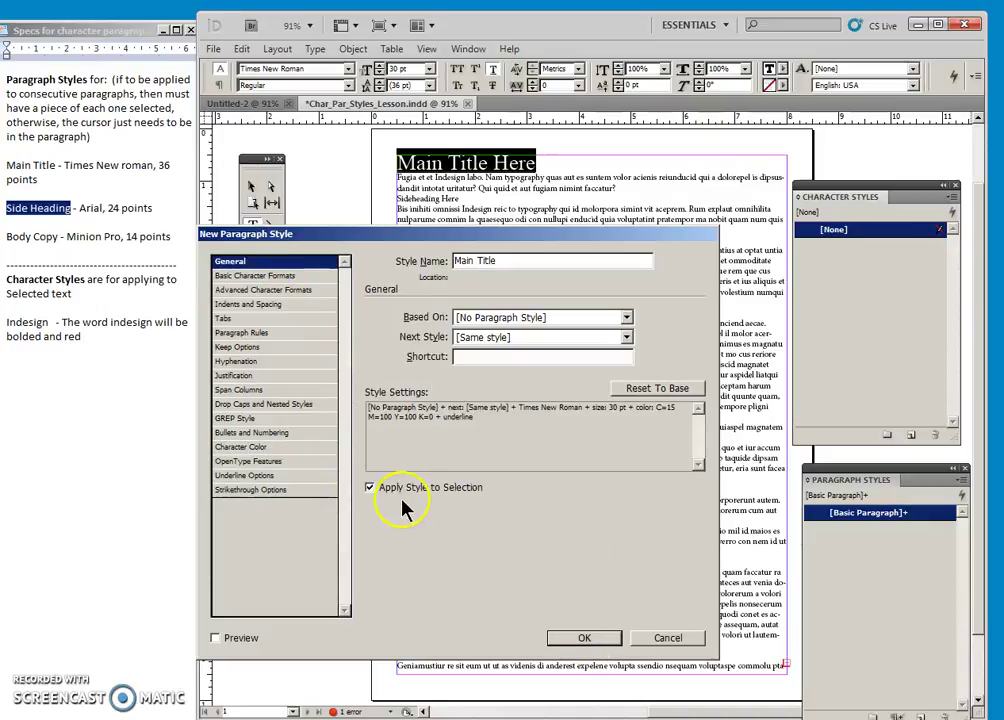
pyautogui.click(585, 640)
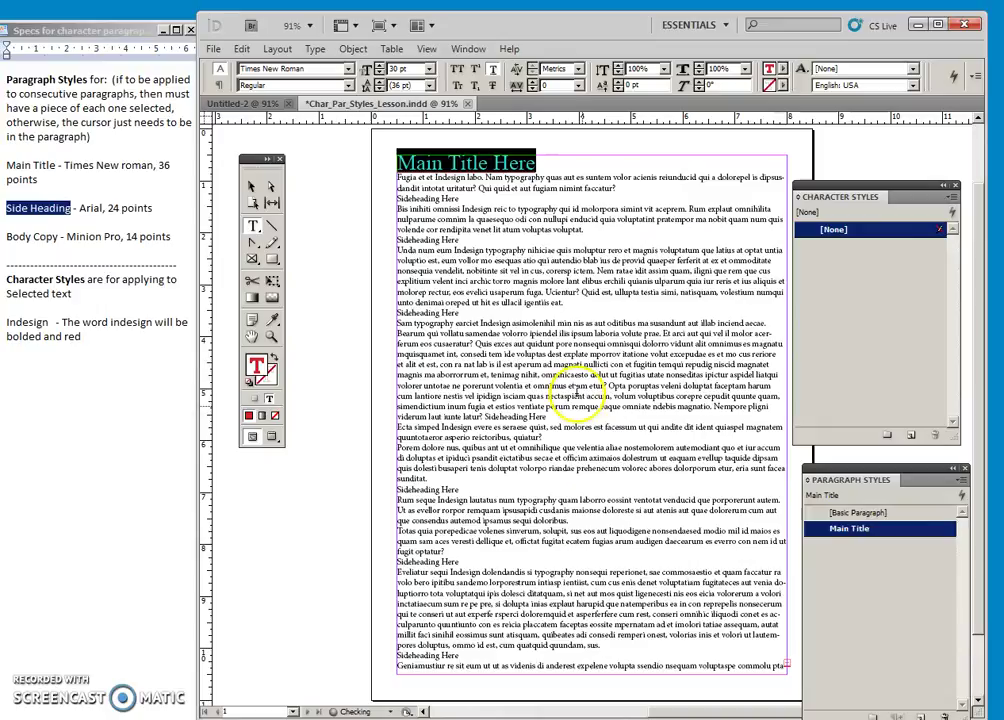
# - Deselect the red title, then select just the first Sideheading Here line using Shift+Home
pyautogui.click(510, 215)
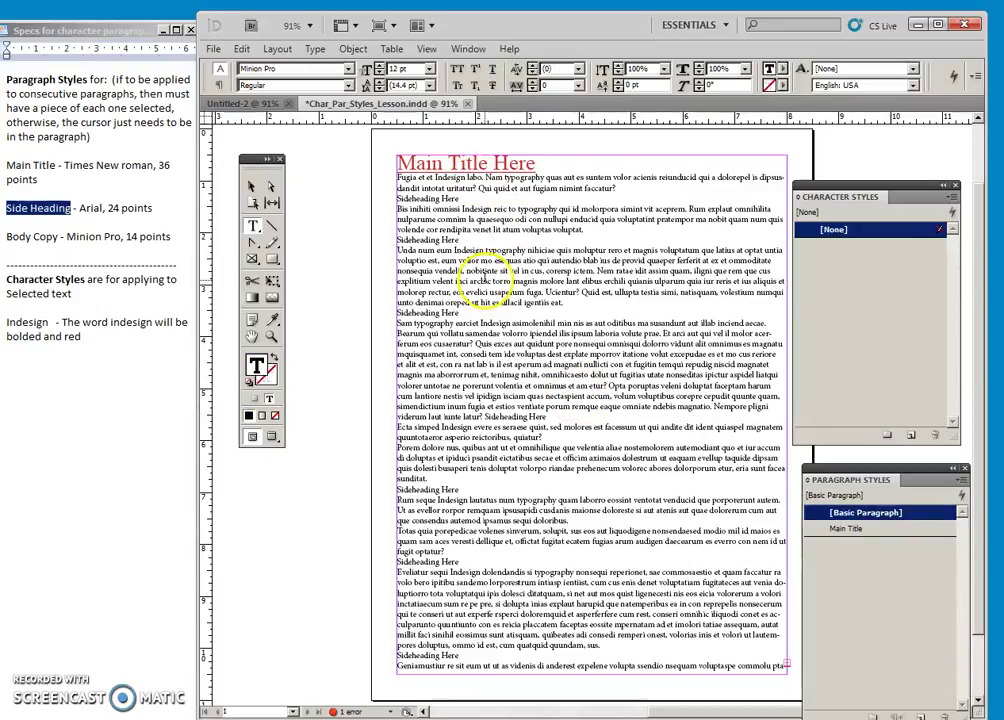
pyautogui.moveTo(397, 198); pyautogui.dragTo(494, 203)
pyautogui.click(490, 199)
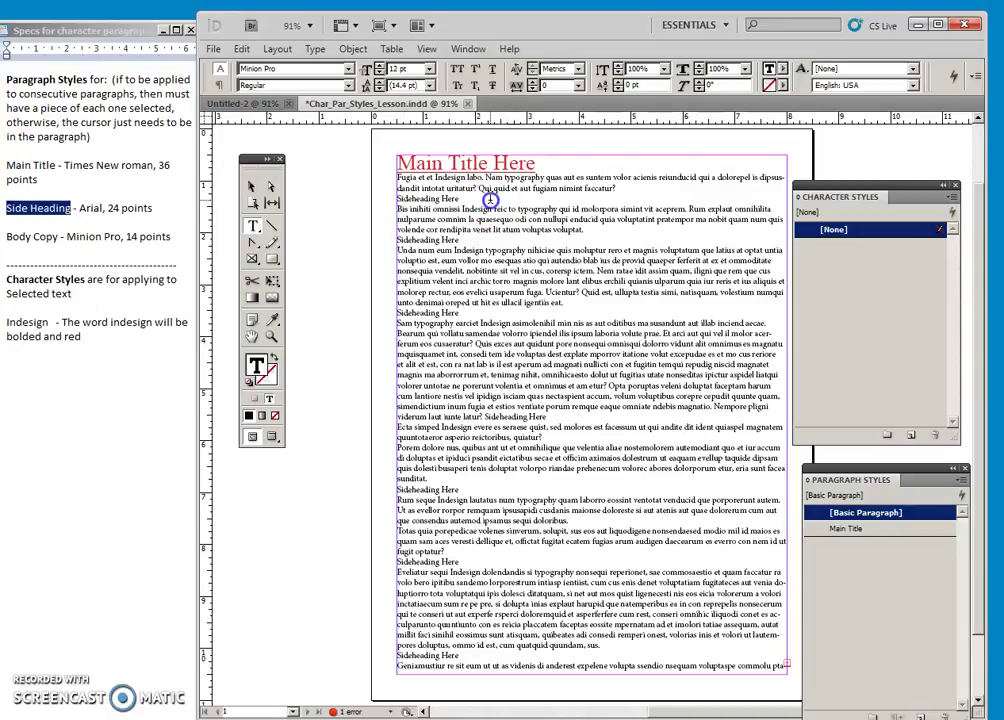
pyautogui.tripleClick(408, 198)
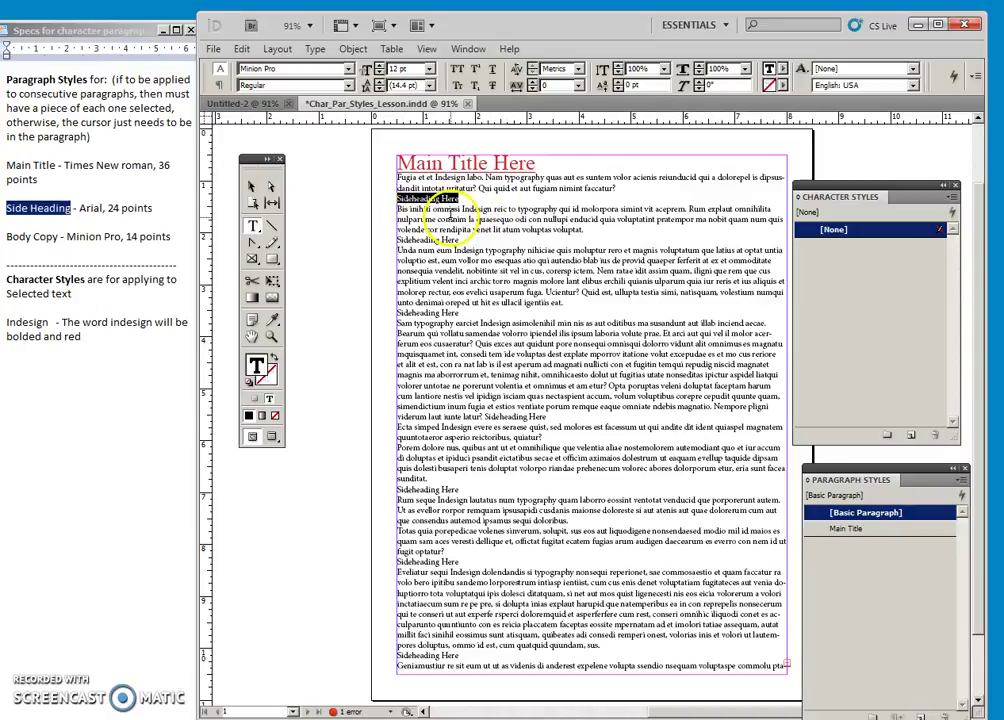
pyautogui.click(449, 210)
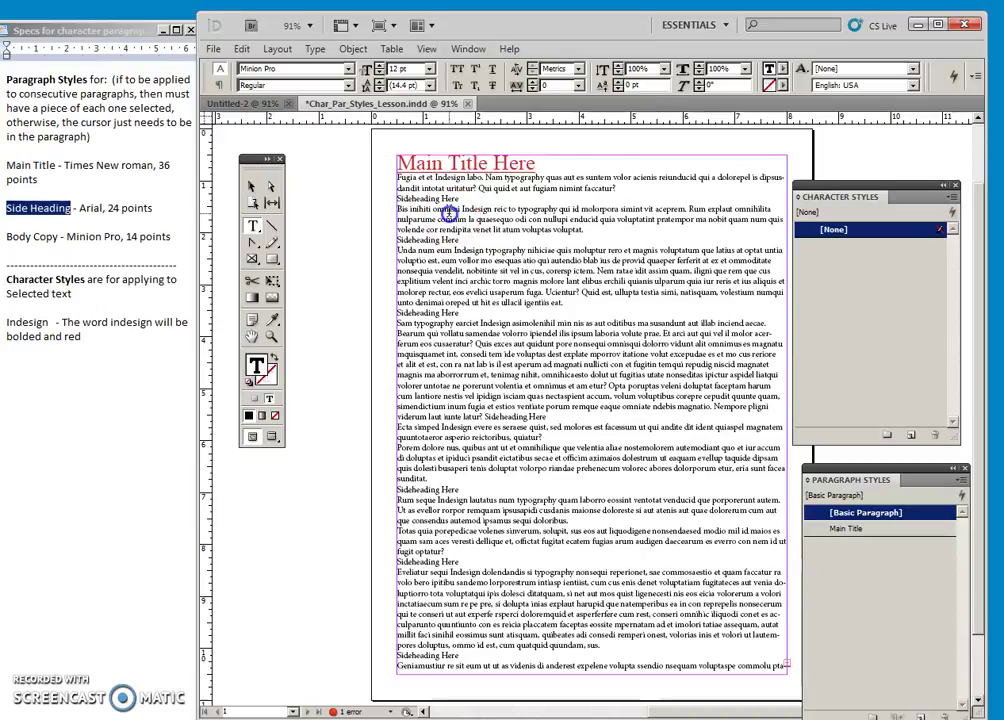
pyautogui.click(427, 199)
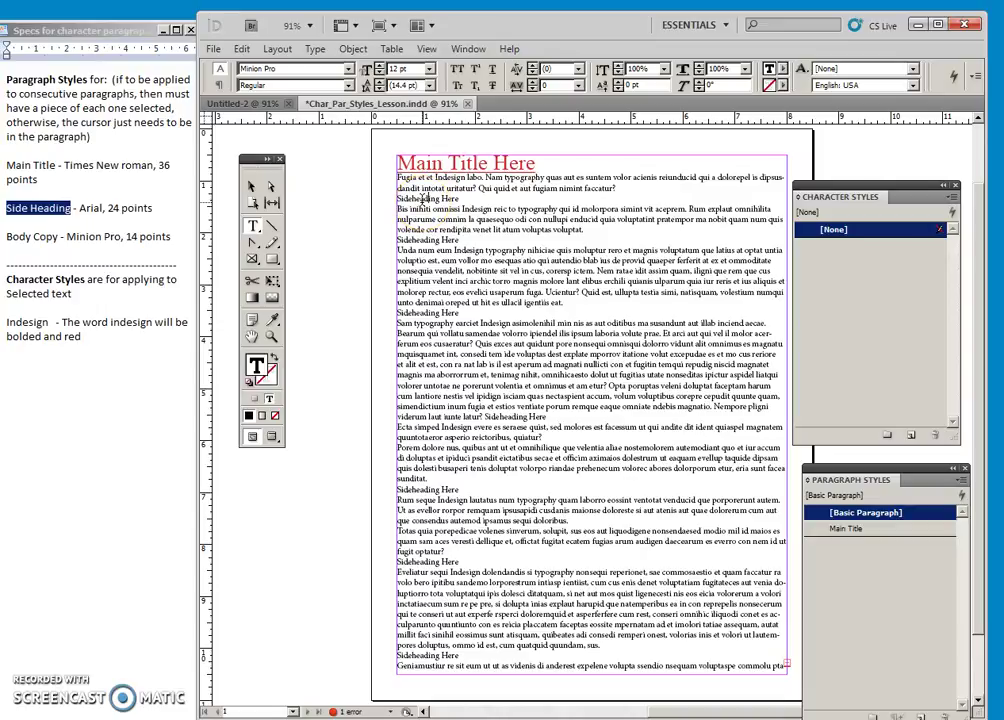
pyautogui.click(443, 207)
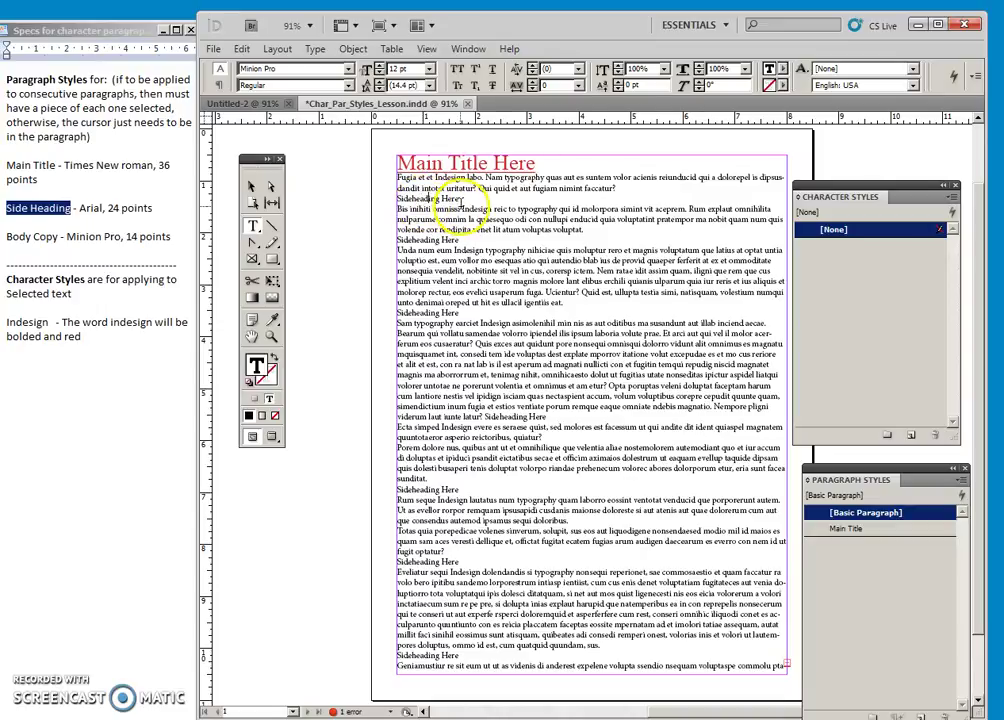
pyautogui.moveTo(461, 207); pyautogui.dragTo(420, 199)
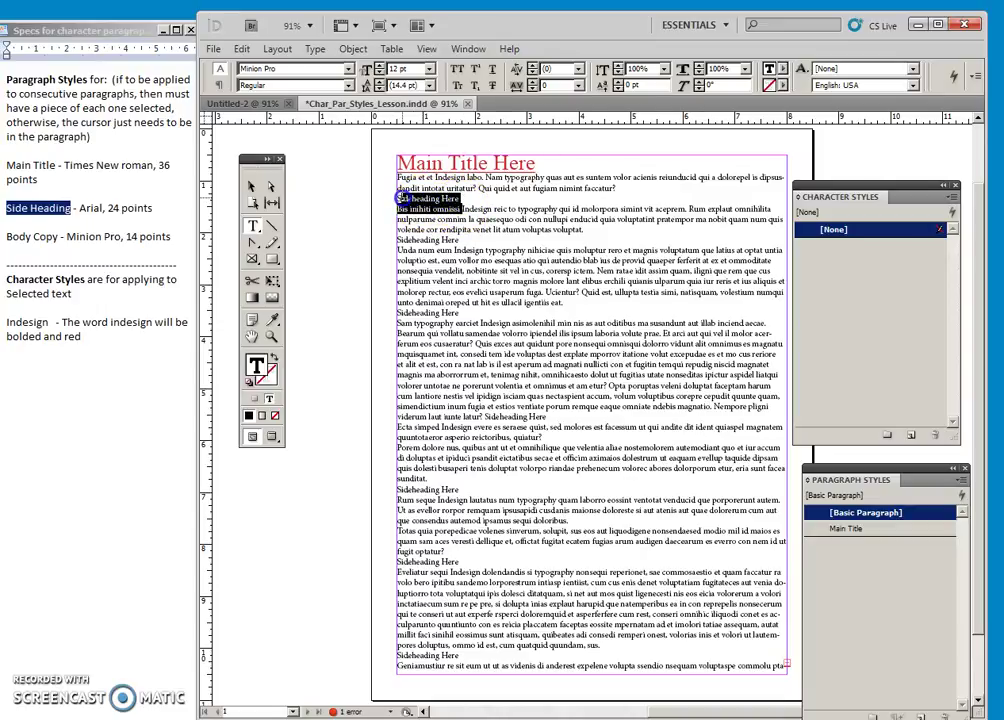
pyautogui.click(478, 206)
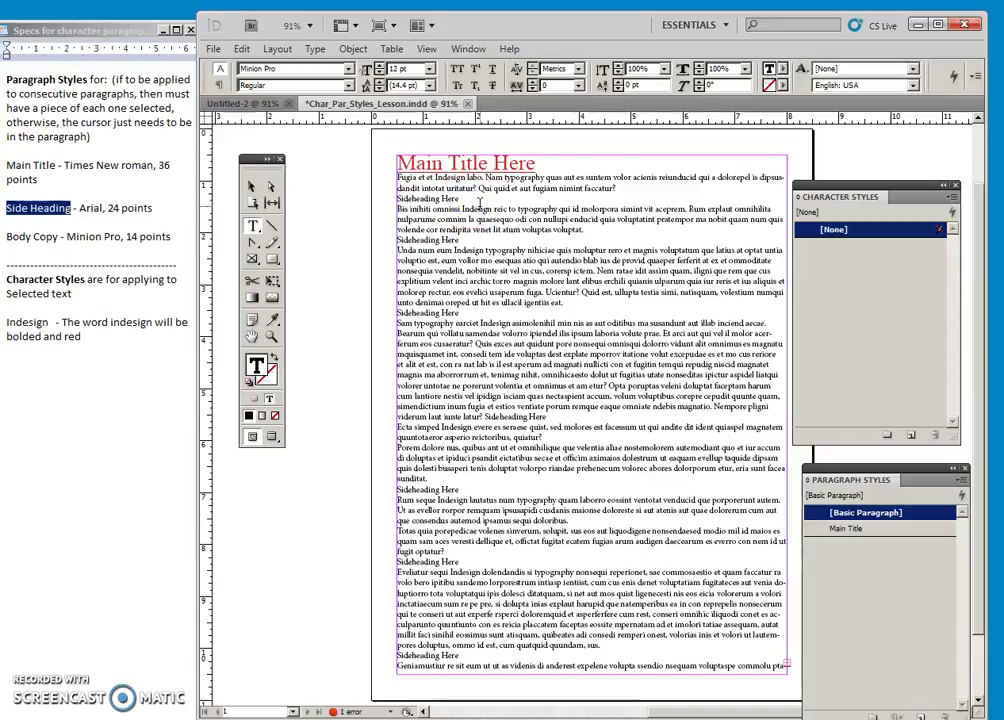
pyautogui.hotkey('shift', 'Home')
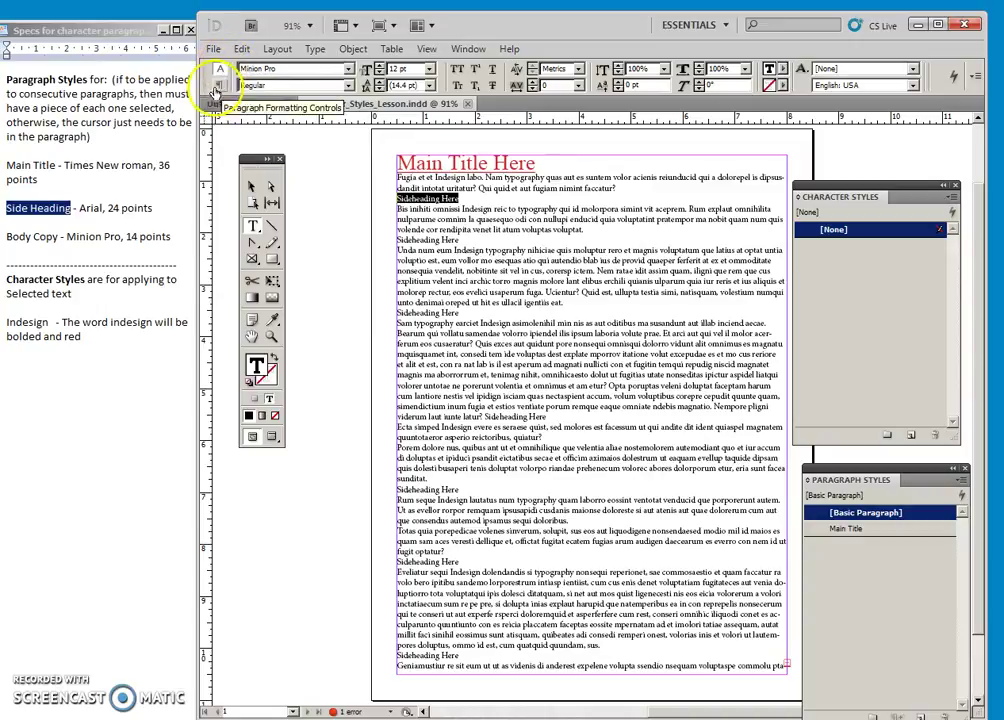
# - Set the sideheading to Arial 24 pt in small caps
pyautogui.click(348, 70)
pyautogui.write('Algerian')
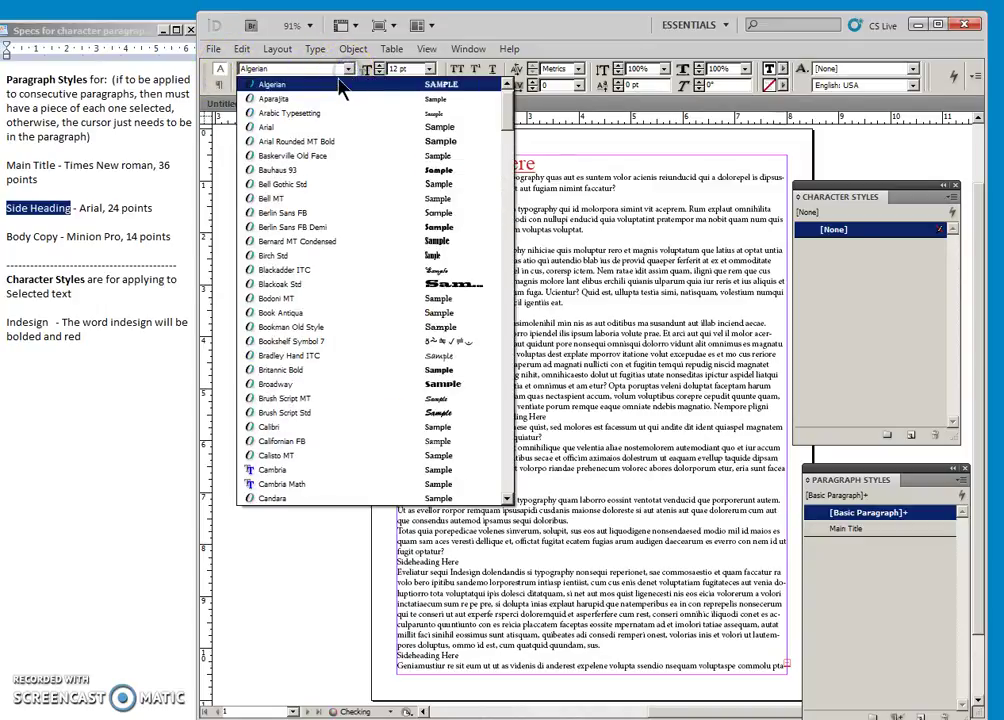
pyautogui.click(311, 124)
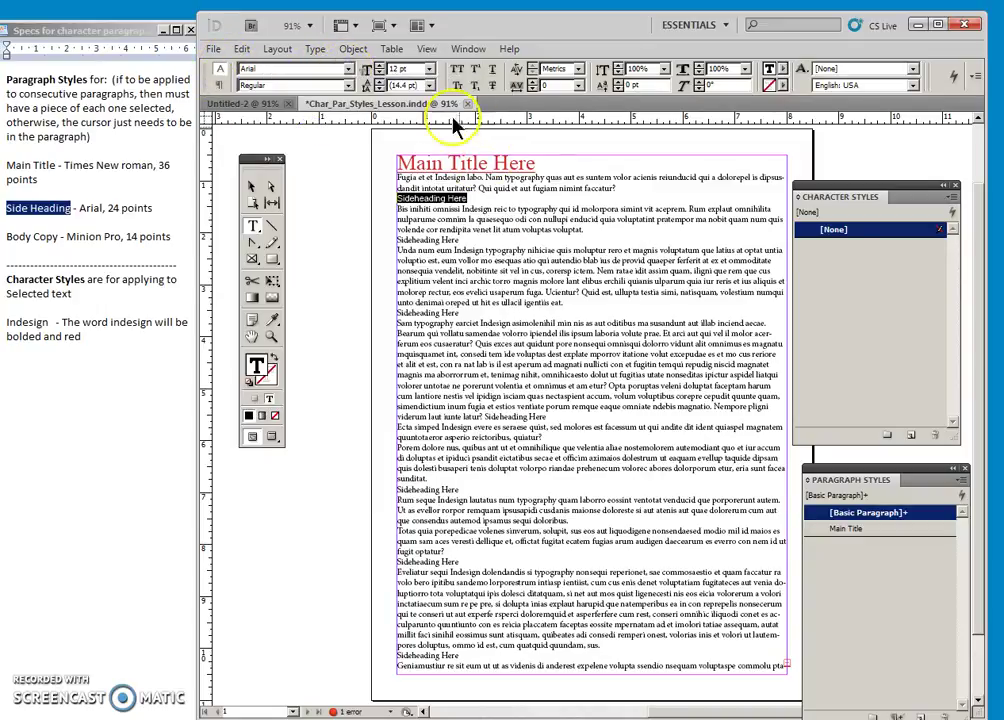
pyautogui.click(370, 70)
pyautogui.write('24')
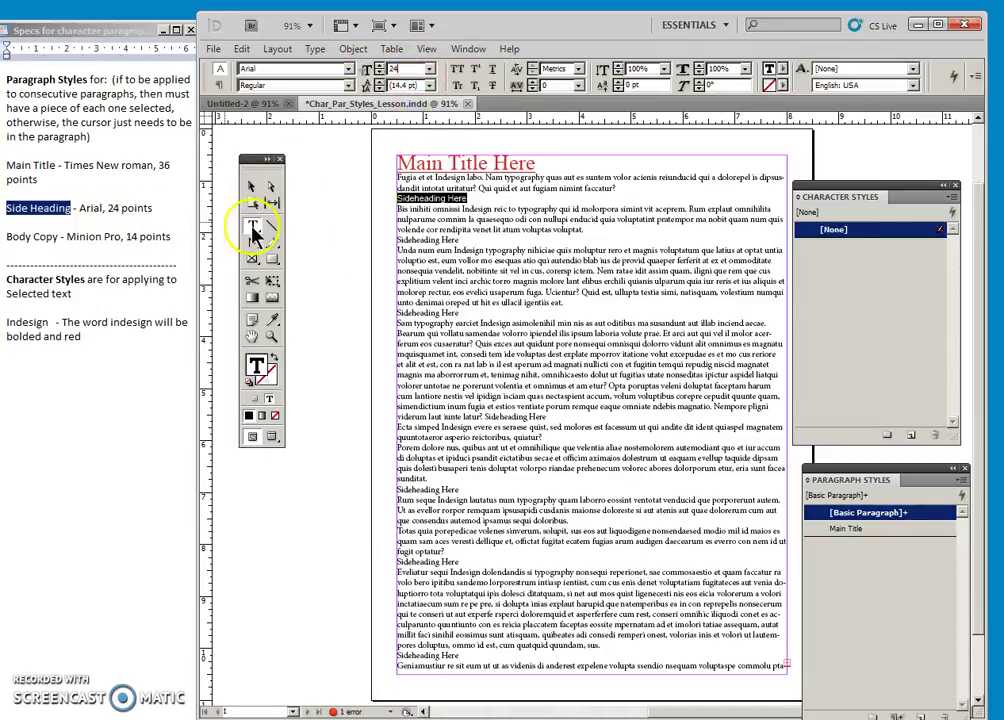
pyautogui.click(457, 88)
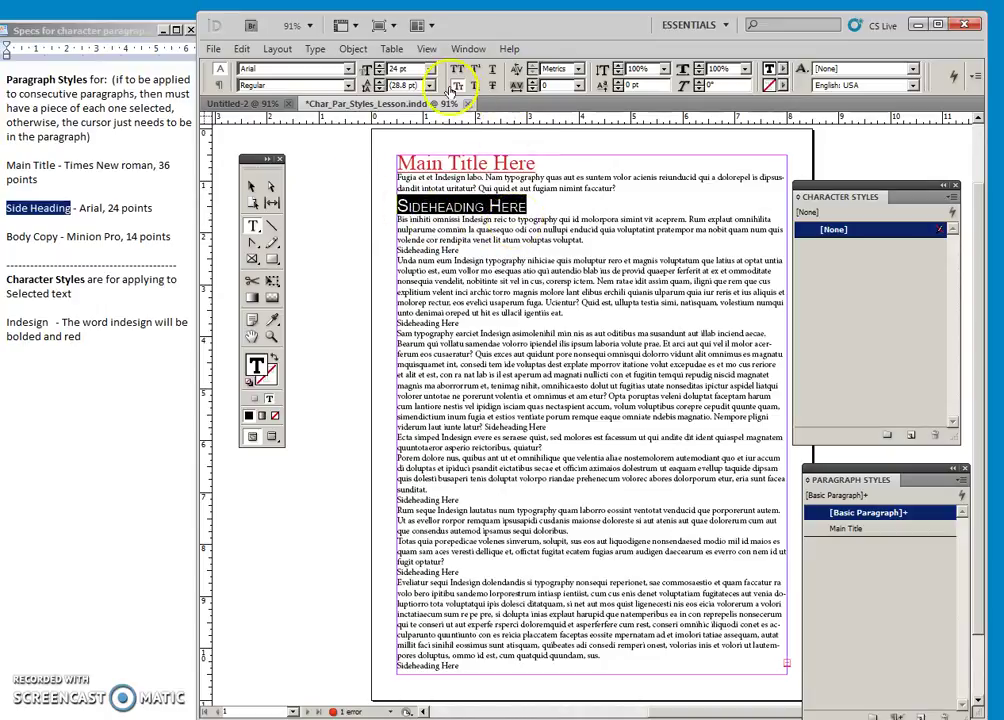
# - Step the sideheading size down to 18 pt
pyautogui.click(379, 74)
pyautogui.click(379, 74)
pyautogui.click(379, 74)
pyautogui.click(379, 74)
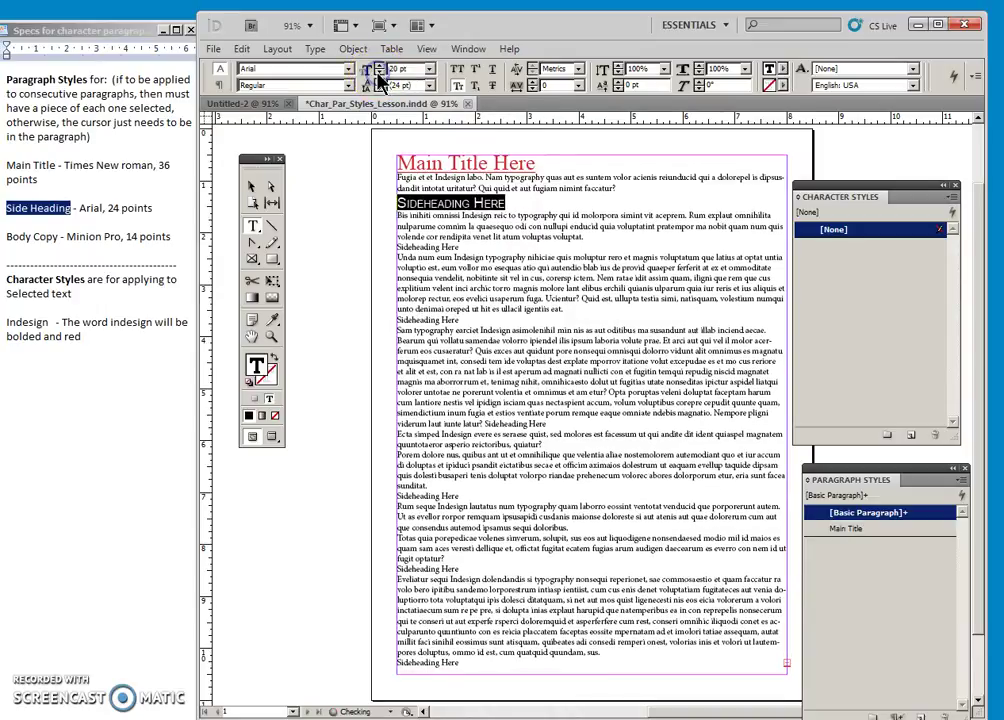
pyautogui.click(379, 76)
pyautogui.click(379, 76)
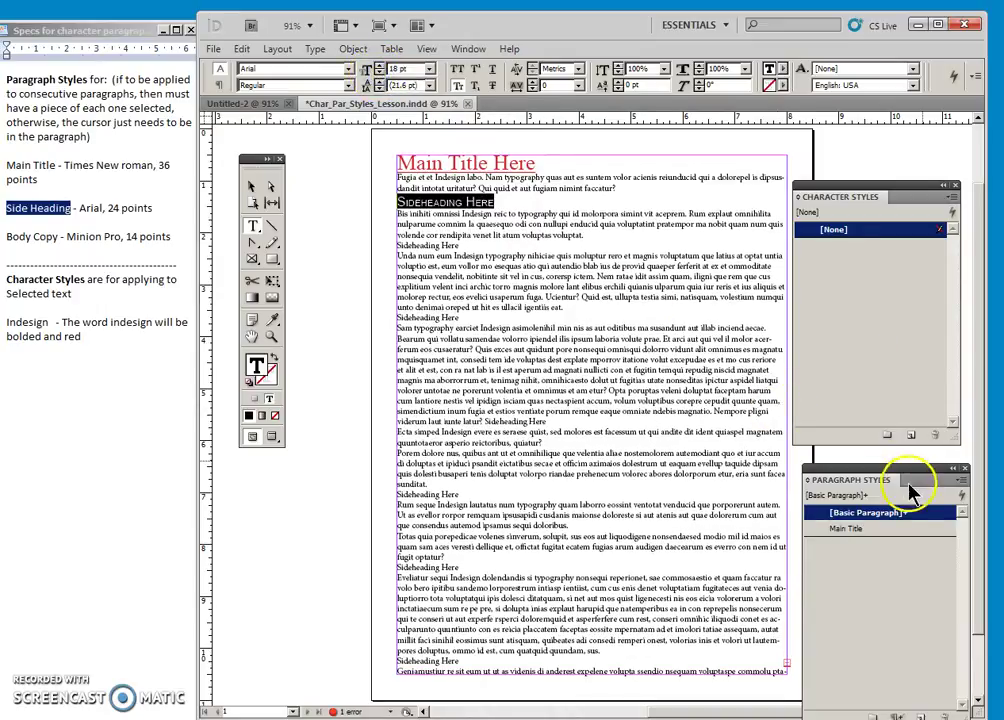
# - Create a new paragraph style named Side Heading from the Arial 18 pt small caps line
pyautogui.click(960, 480)
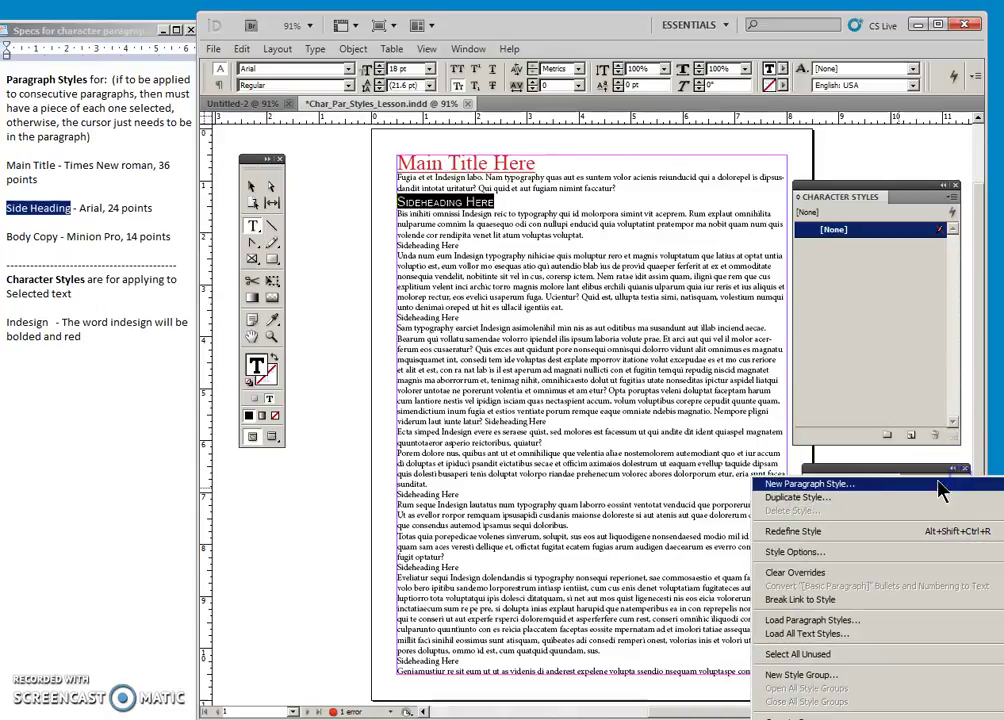
pyautogui.click(940, 485)
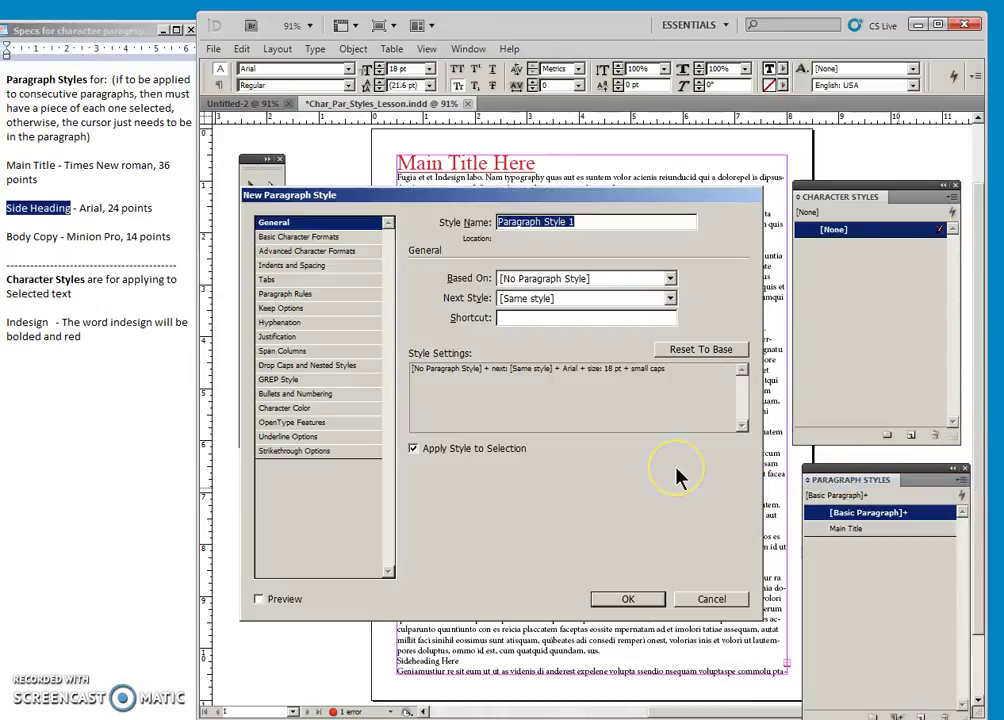
pyautogui.write('Side Heading')
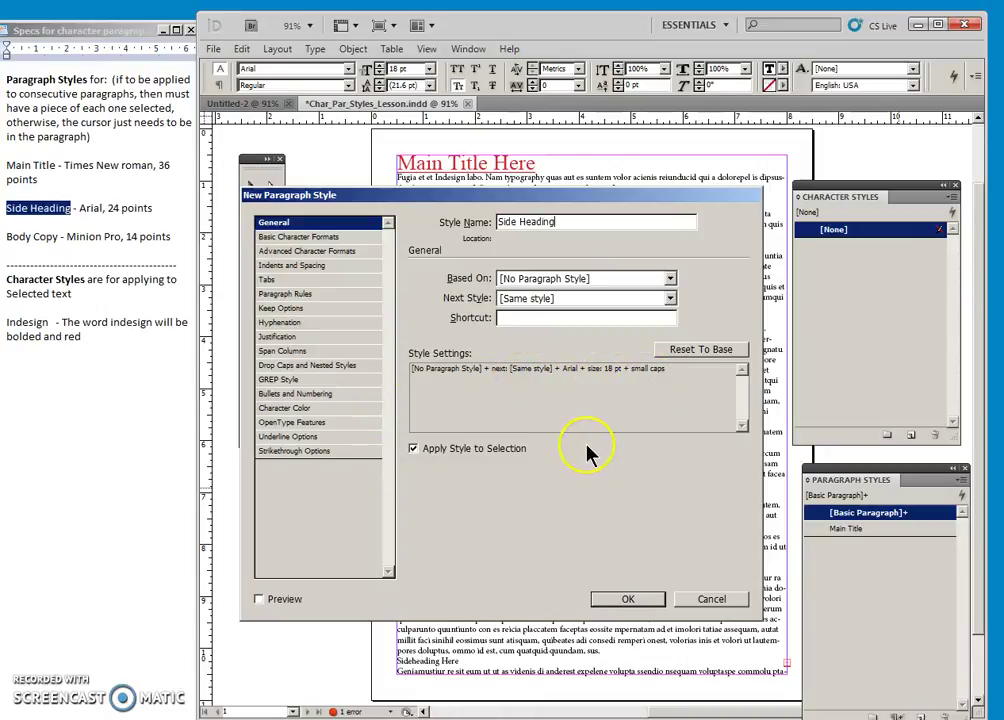
pyautogui.click(625, 601)
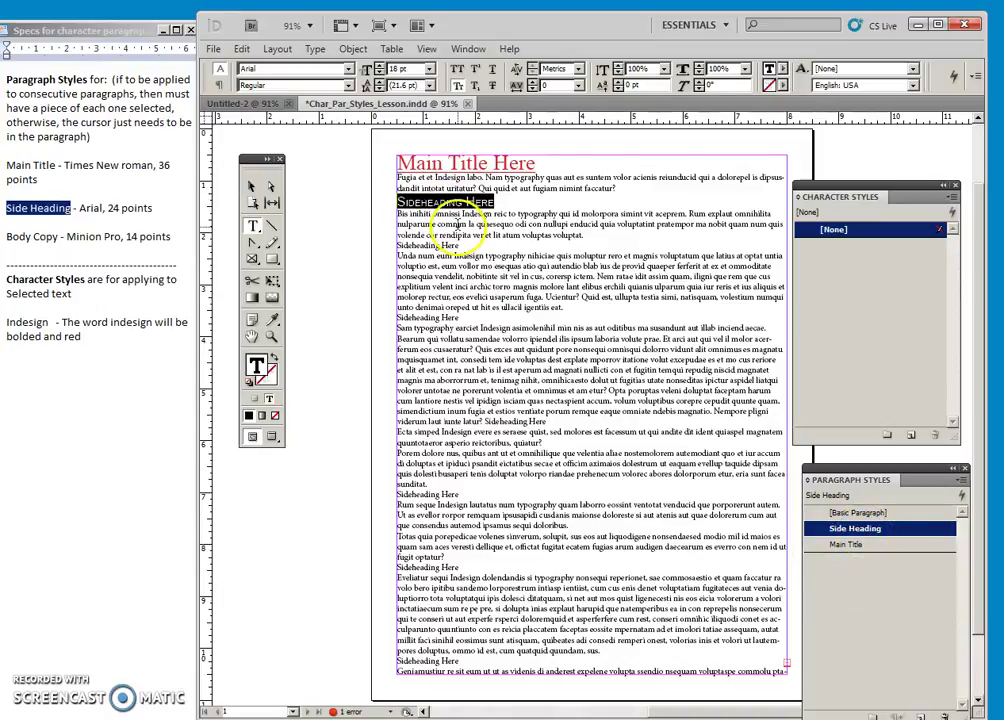
pyautogui.click(528, 215)
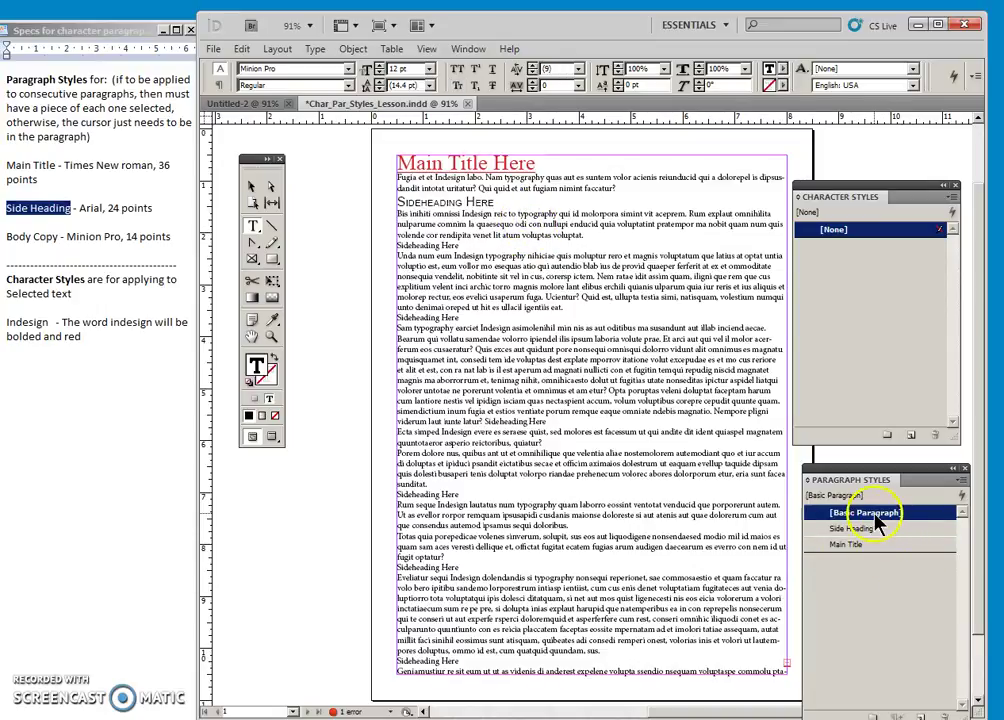
pyautogui.click(398, 160)
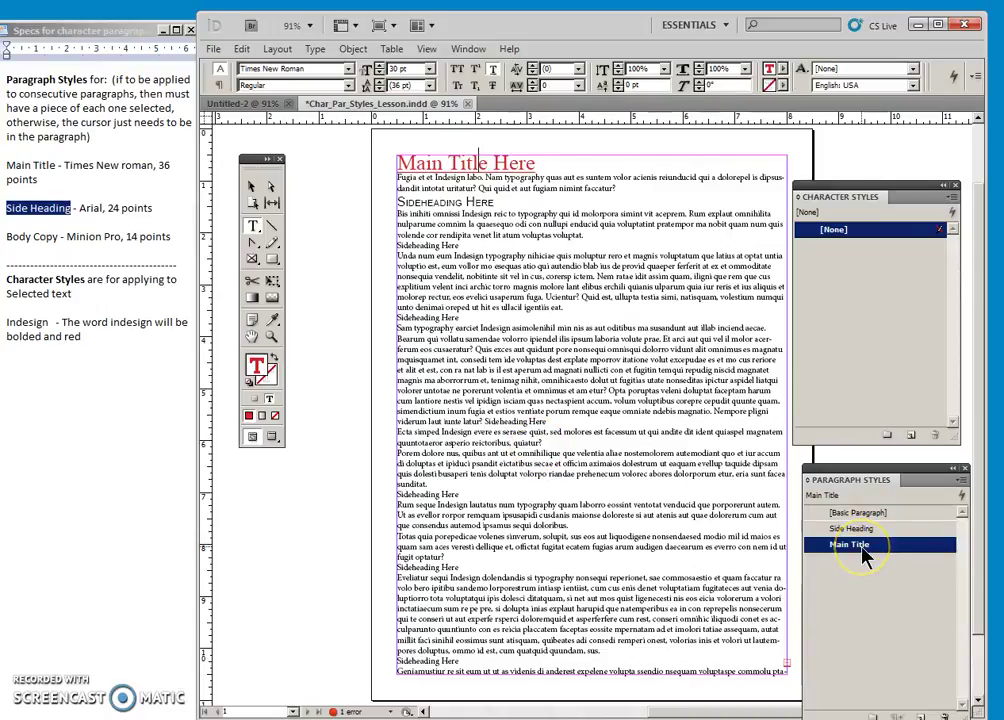
pyautogui.click(448, 200)
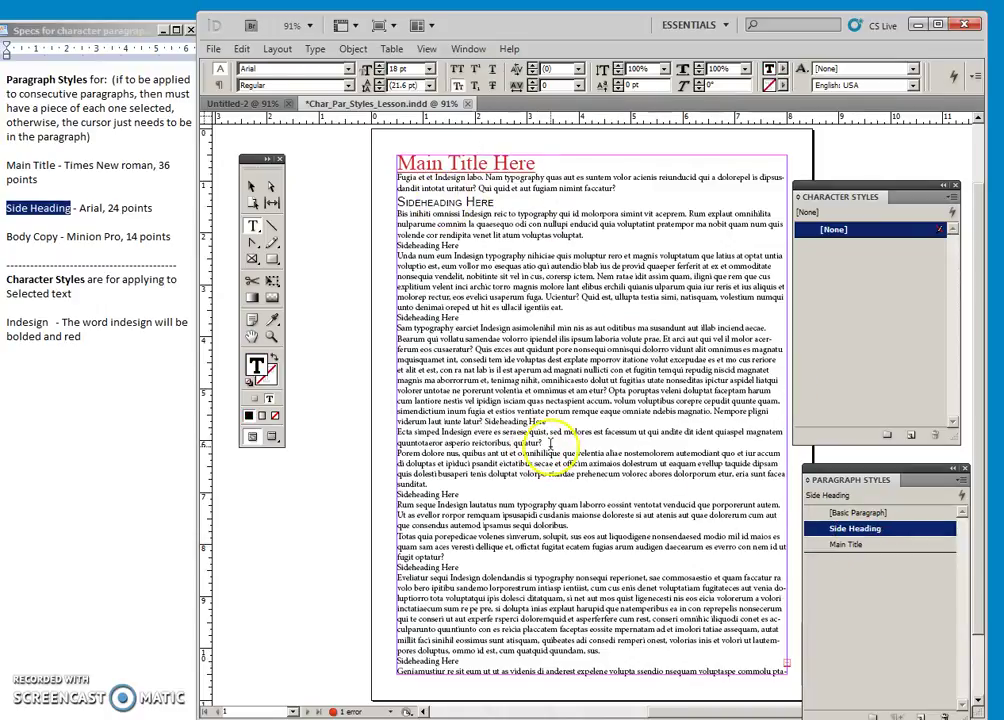
pyautogui.click(448, 185)
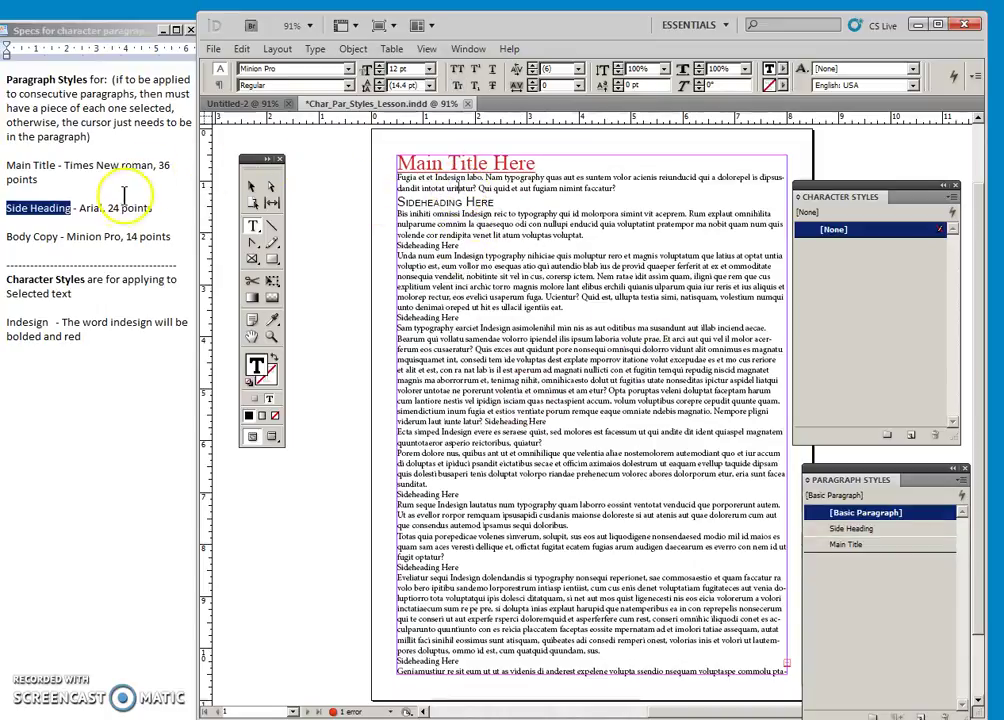
# - Select the whole first body paragraph and set its size to 14 pt
pyautogui.click(620, 188)
pyautogui.tripleClick(620, 188)
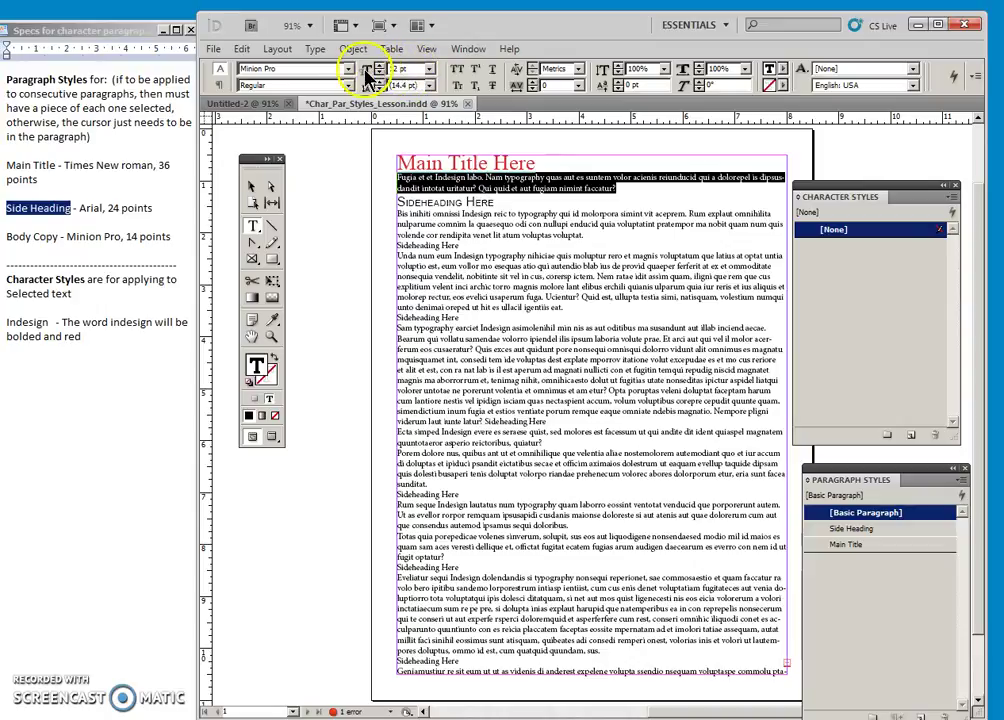
pyautogui.write('14')
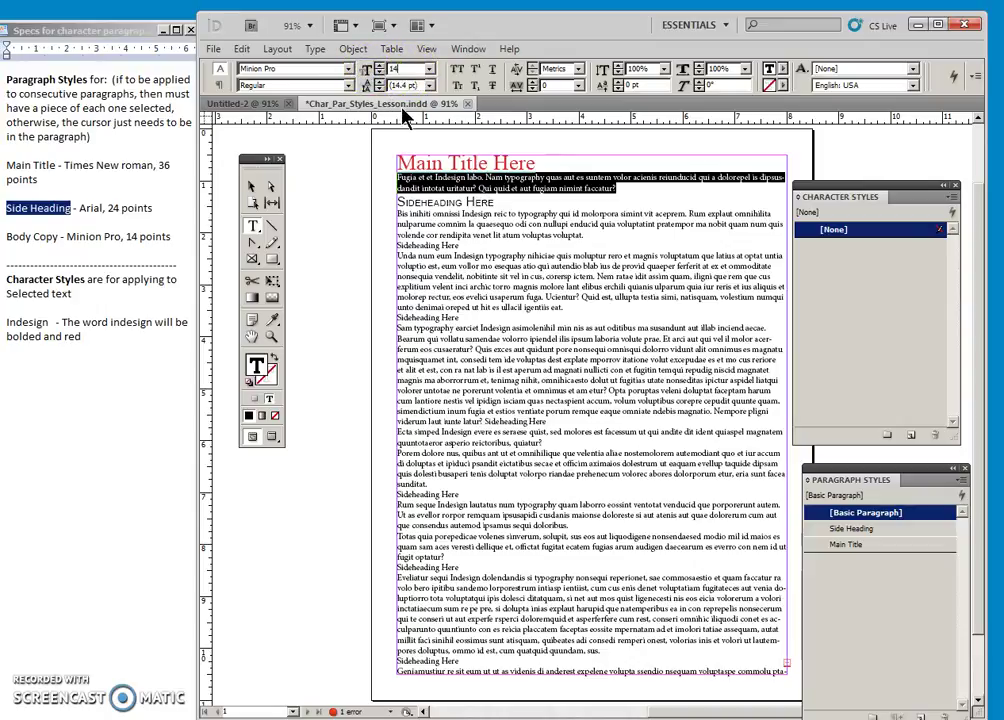
pyautogui.press('Return')
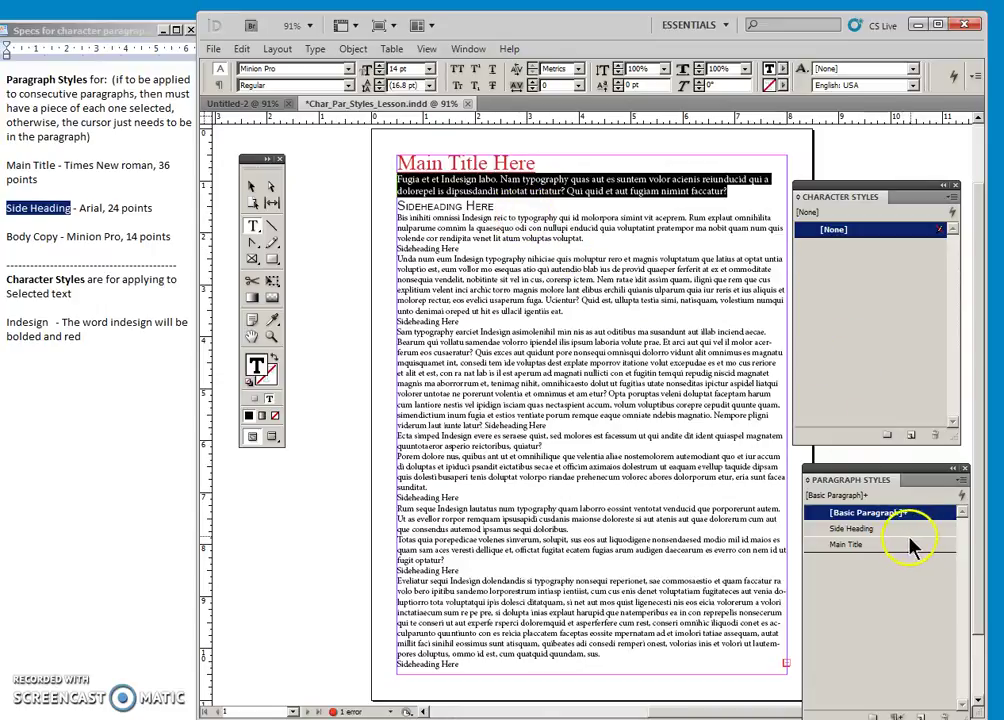
# - Create Paragraph Style 1 from the 14 pt Minion Pro body paragraph, then deselect the text
pyautogui.click(962, 480)
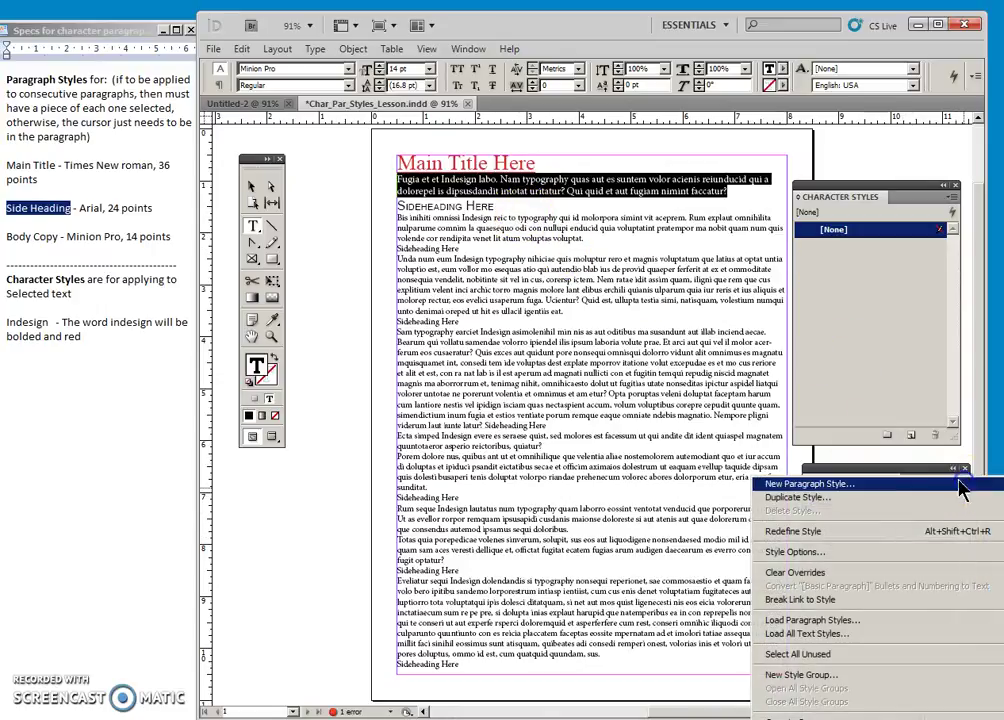
pyautogui.click(805, 485)
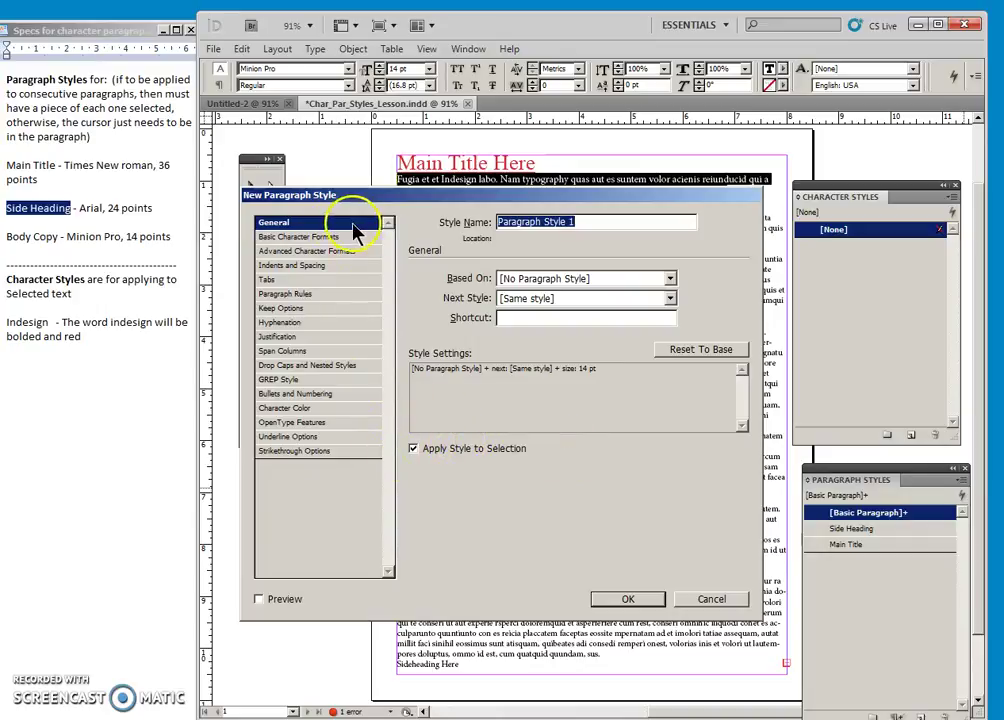
pyautogui.click(308, 237)
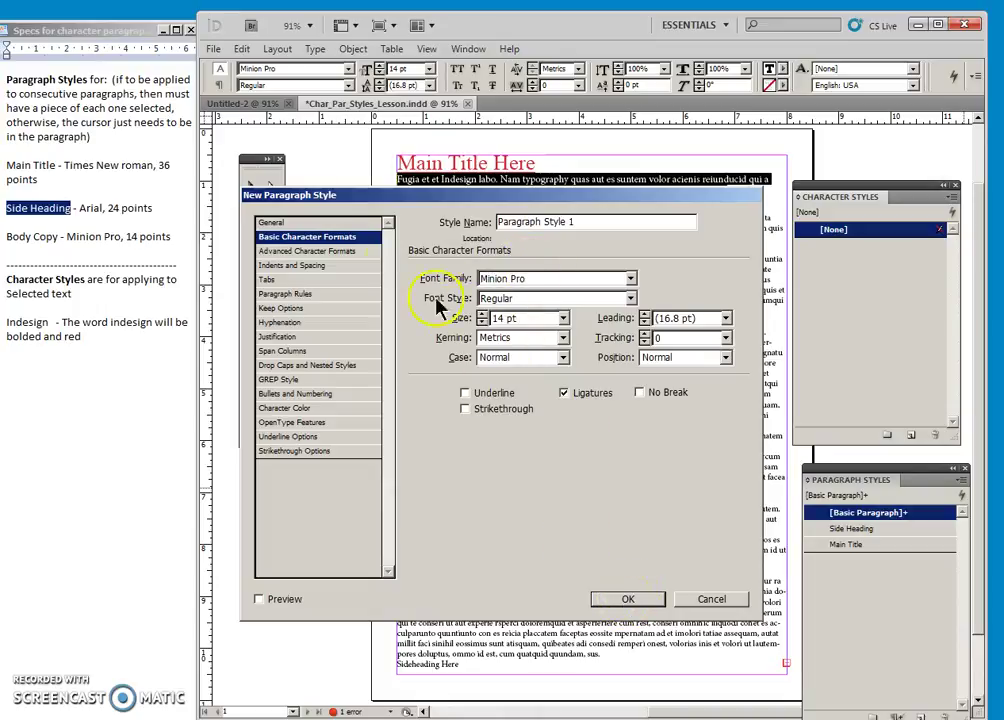
pyautogui.click(337, 224)
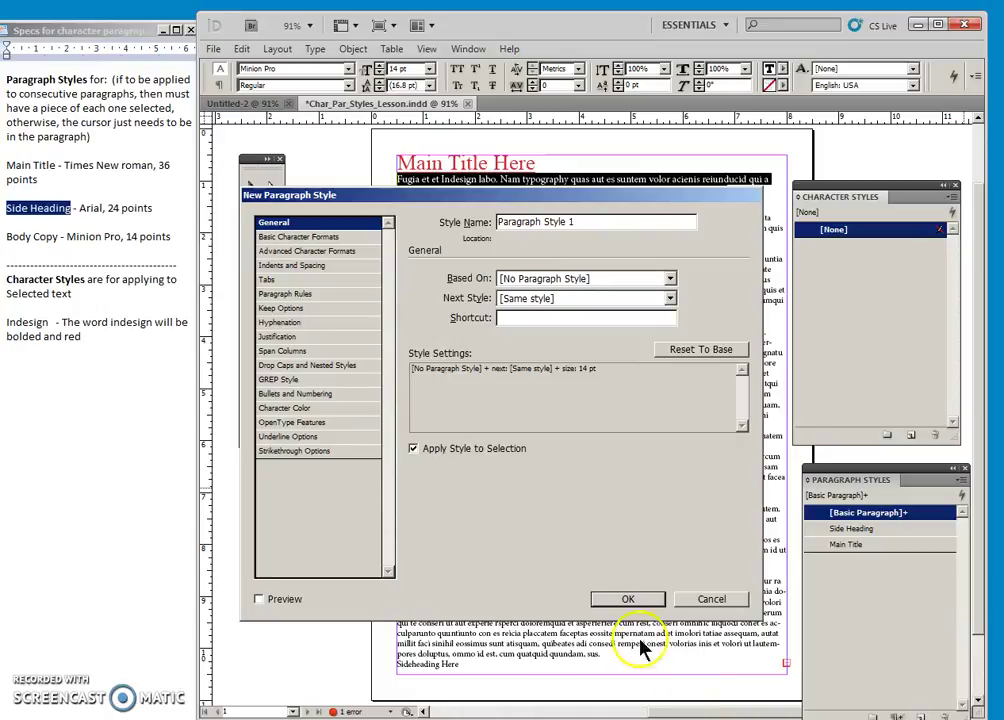
pyautogui.click(628, 599)
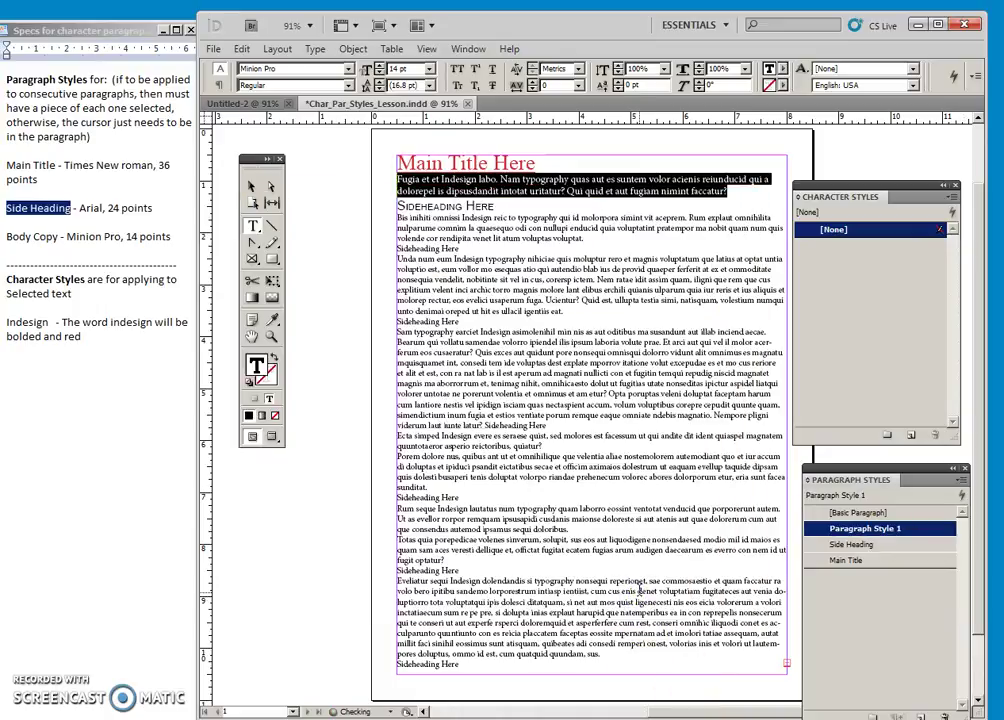
pyautogui.click(386, 182)
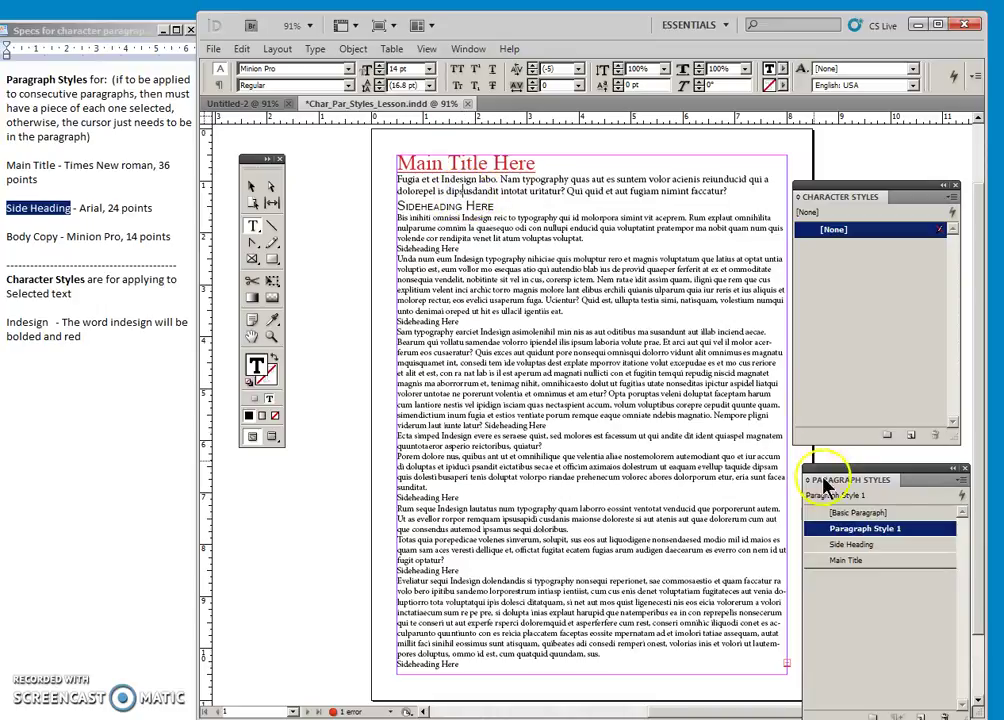
# - Apply Paragraph Style 1 to the first body paragraph and rename it Body Copy
pyautogui.click(866, 530)
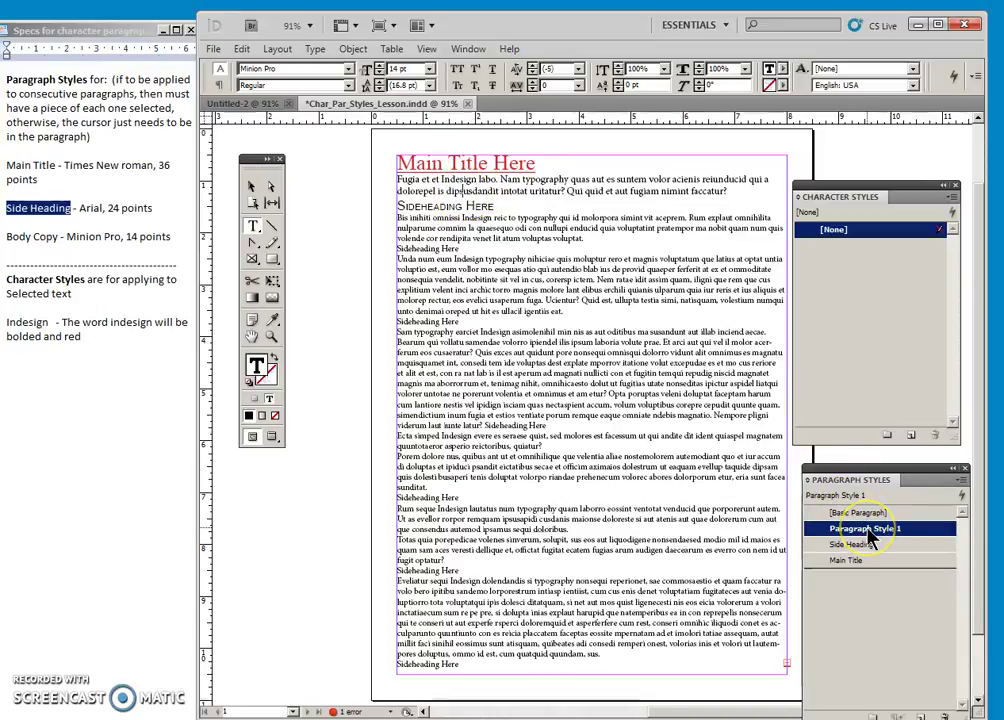
pyautogui.doubleClick(865, 530)
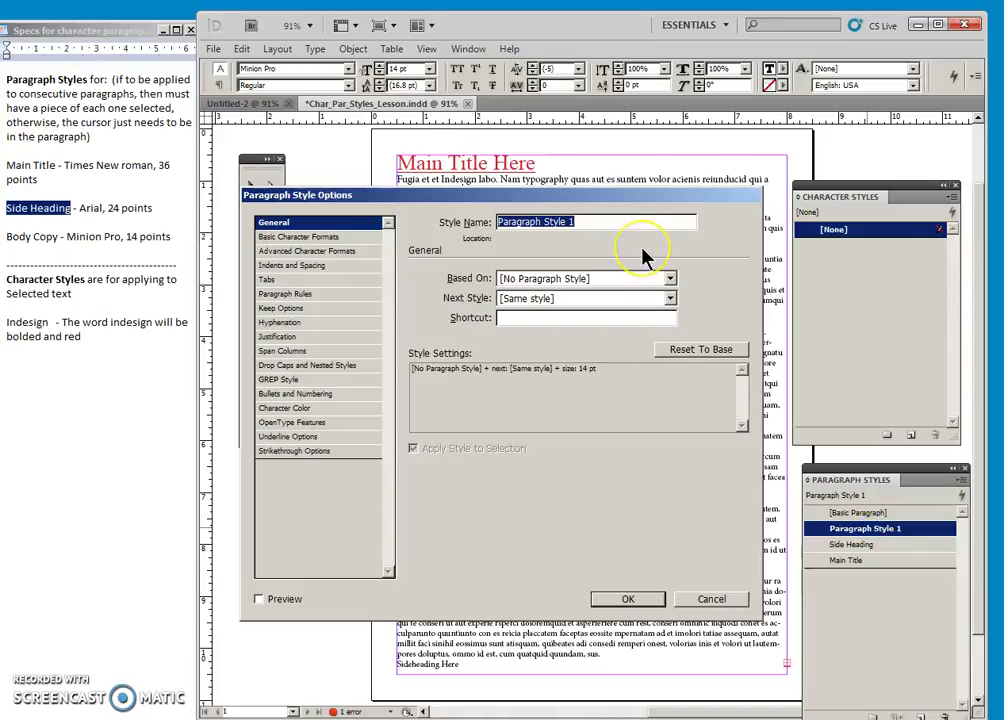
pyautogui.write('Body Copy')
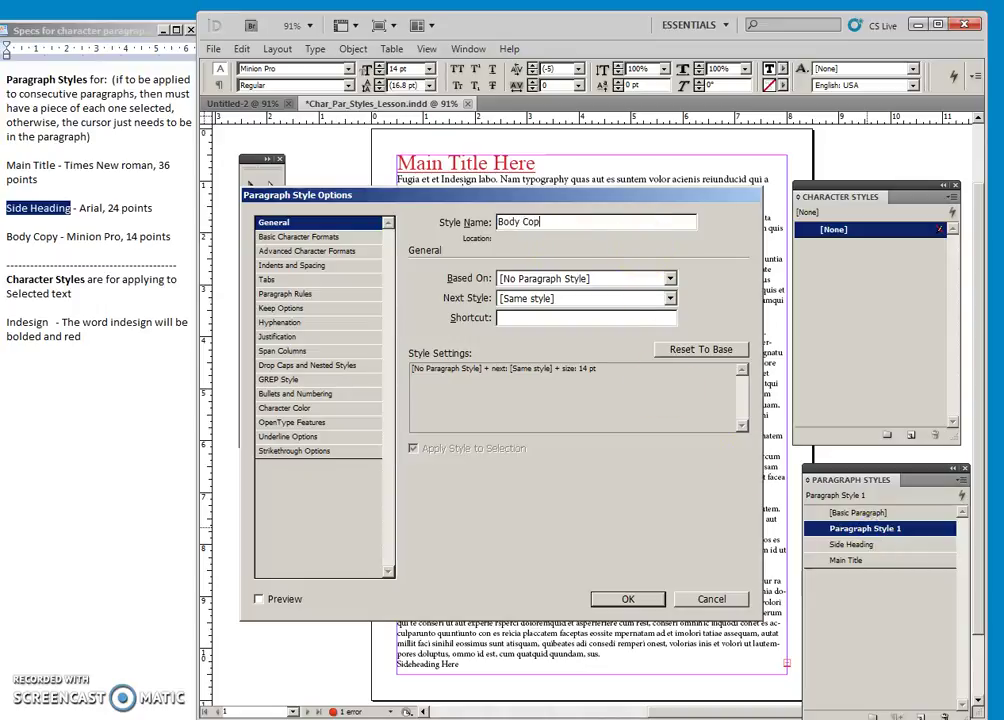
pyautogui.click(628, 600)
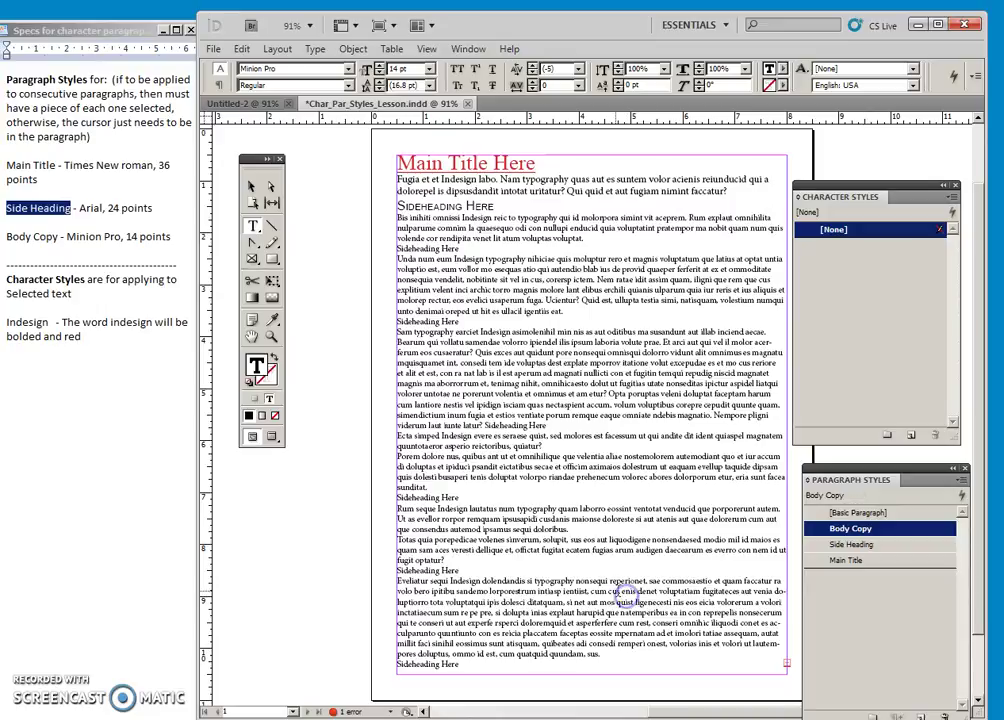
# - Apply Body Copy to the Bis iniiti and Unda num eum paragraphs and the following body paragraphs
pyautogui.click(527, 216)
pyautogui.click(860, 530)
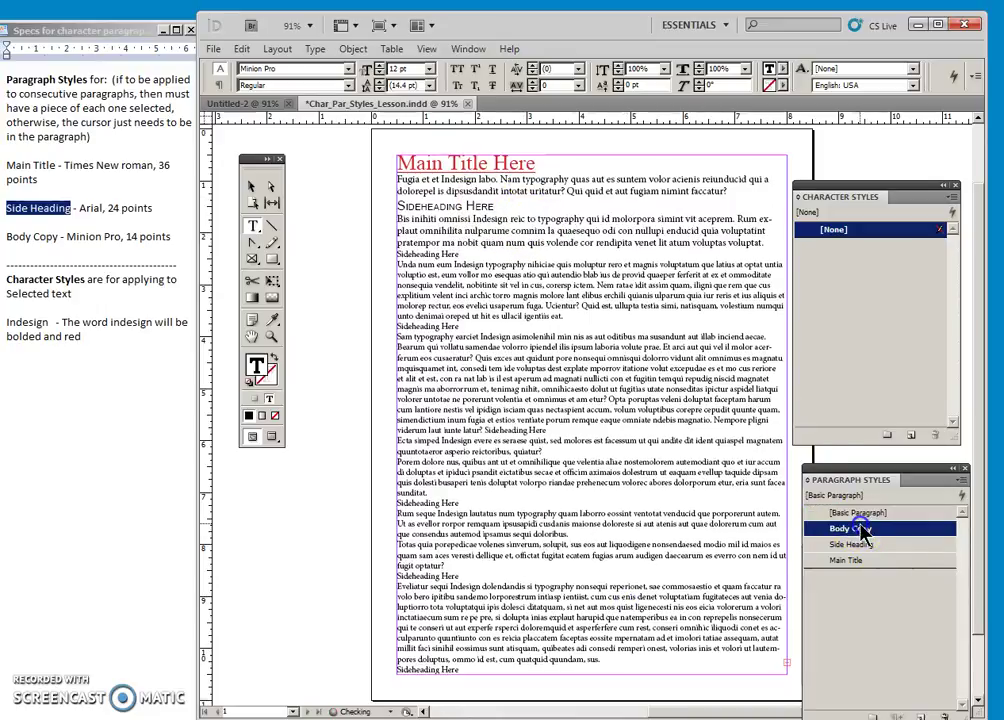
pyautogui.click(481, 280)
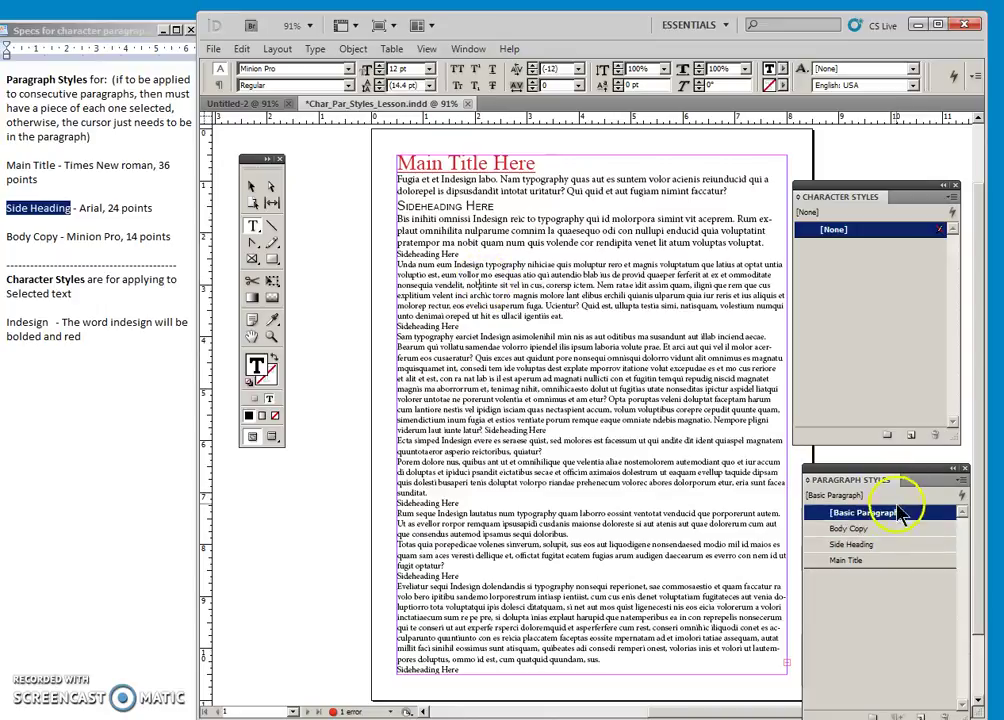
pyautogui.click(852, 528)
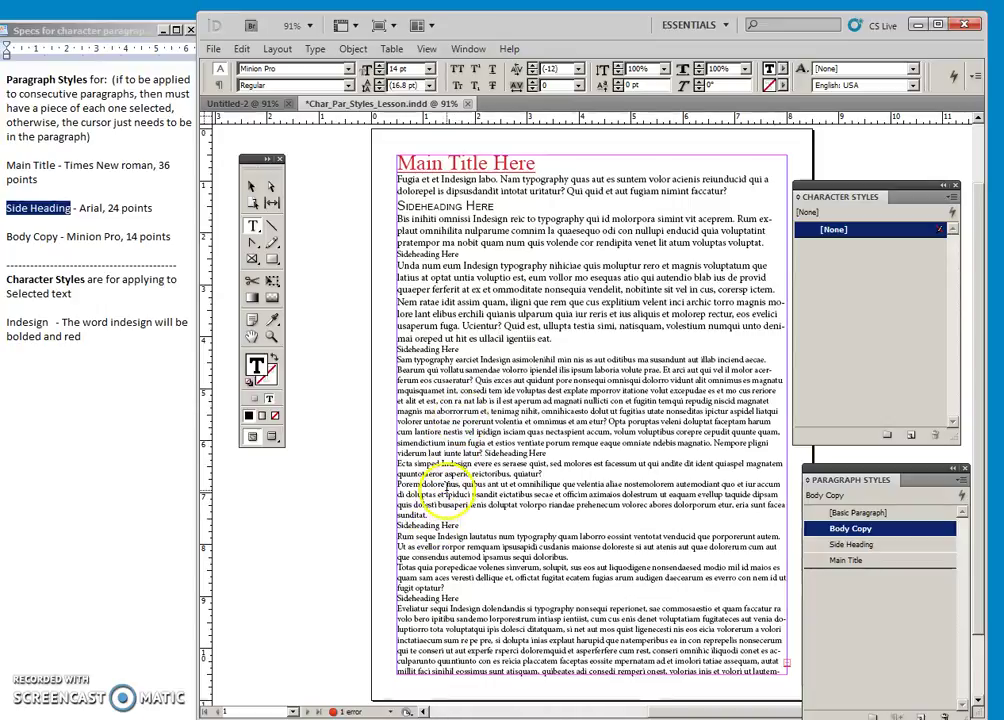
pyautogui.moveTo(446, 494); pyautogui.dragTo(432, 381)
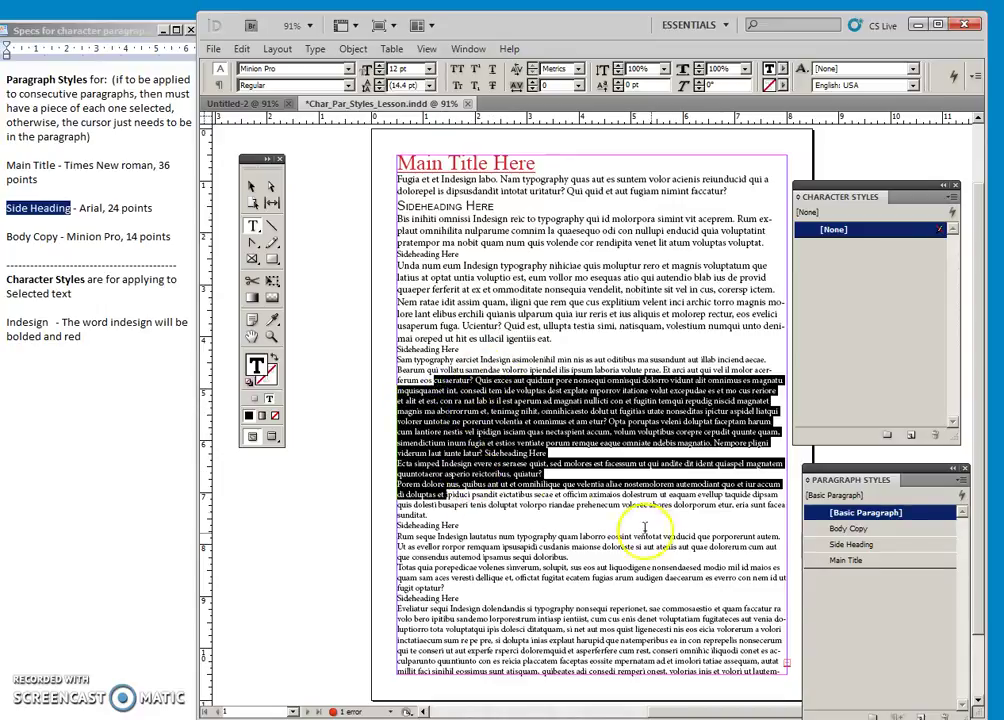
pyautogui.click(849, 529)
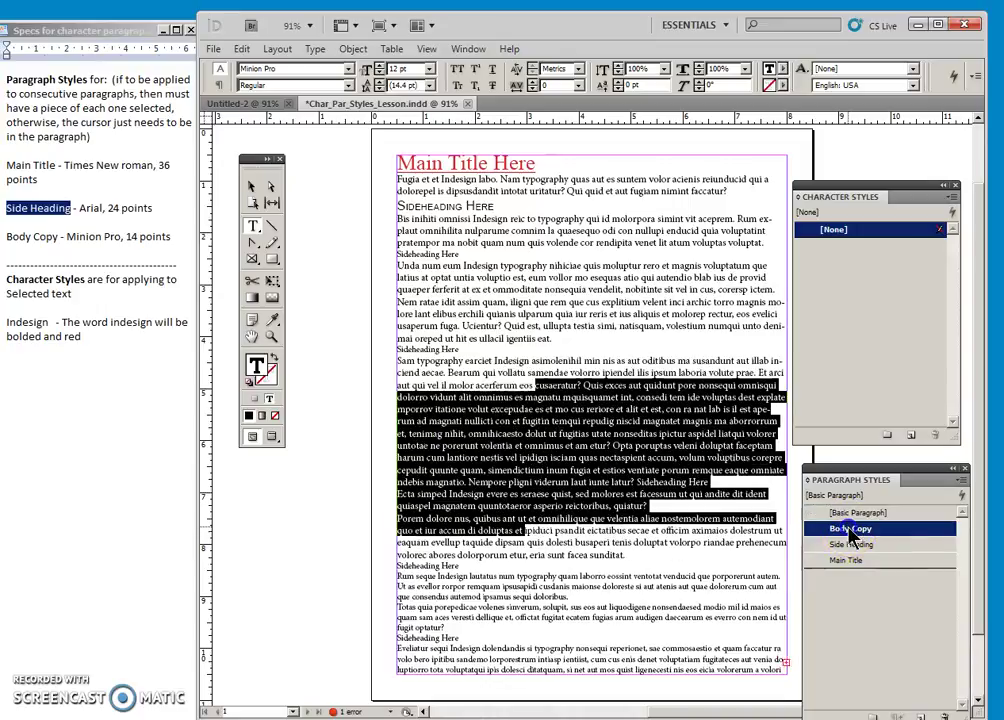
pyautogui.click(622, 557)
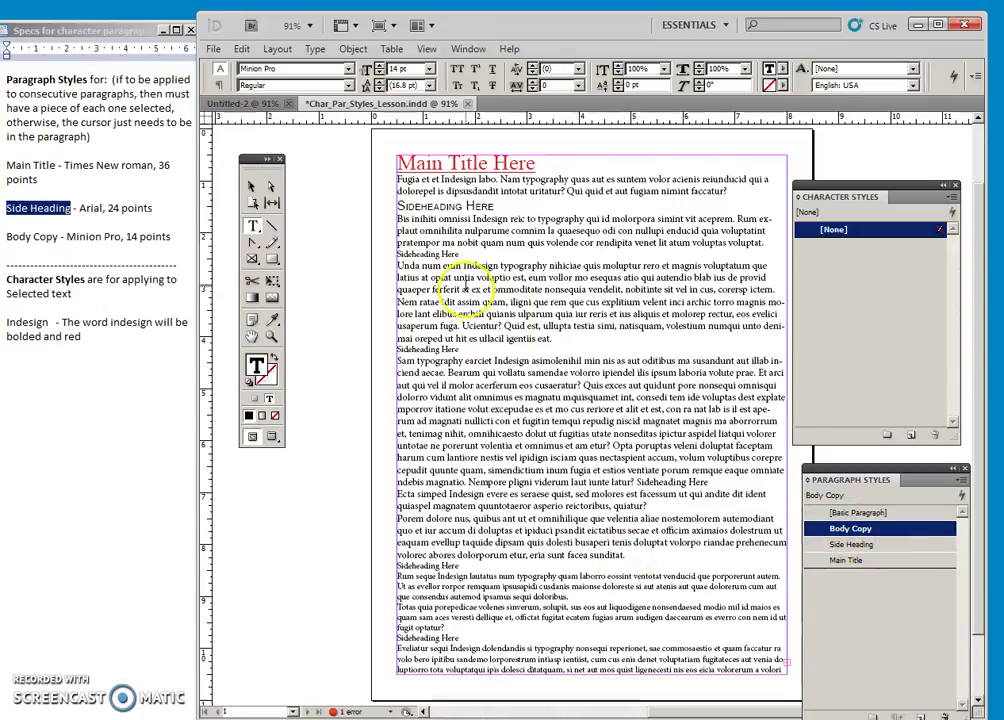
# - Apply the Side Heading style to three Sideheading Here lines
pyautogui.click(397, 258)
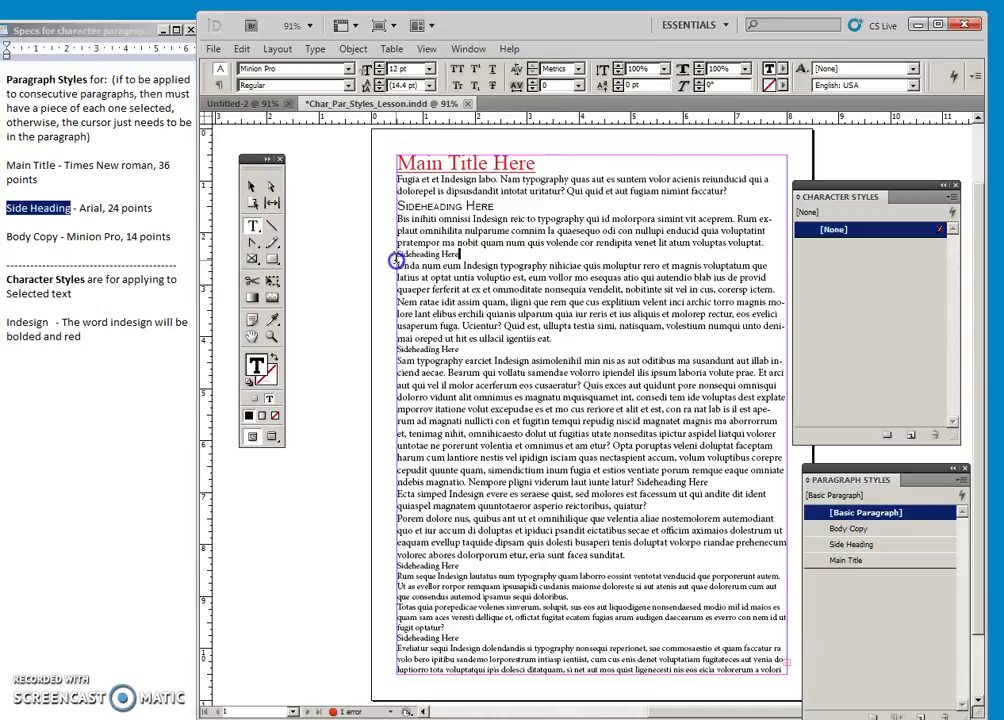
pyautogui.click(886, 545)
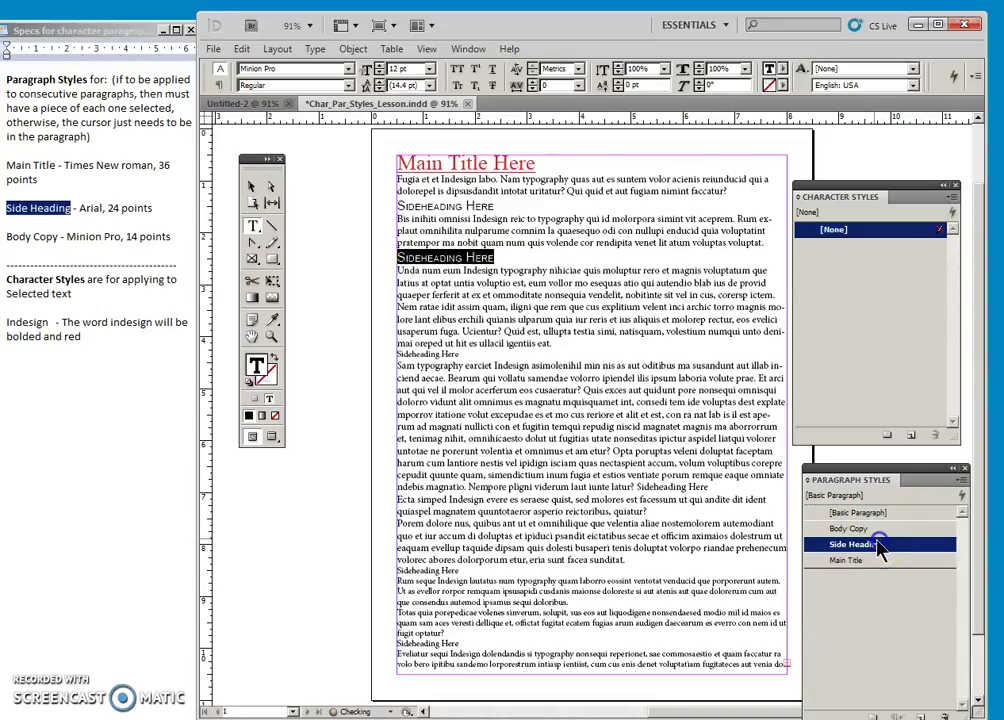
pyautogui.click(424, 333)
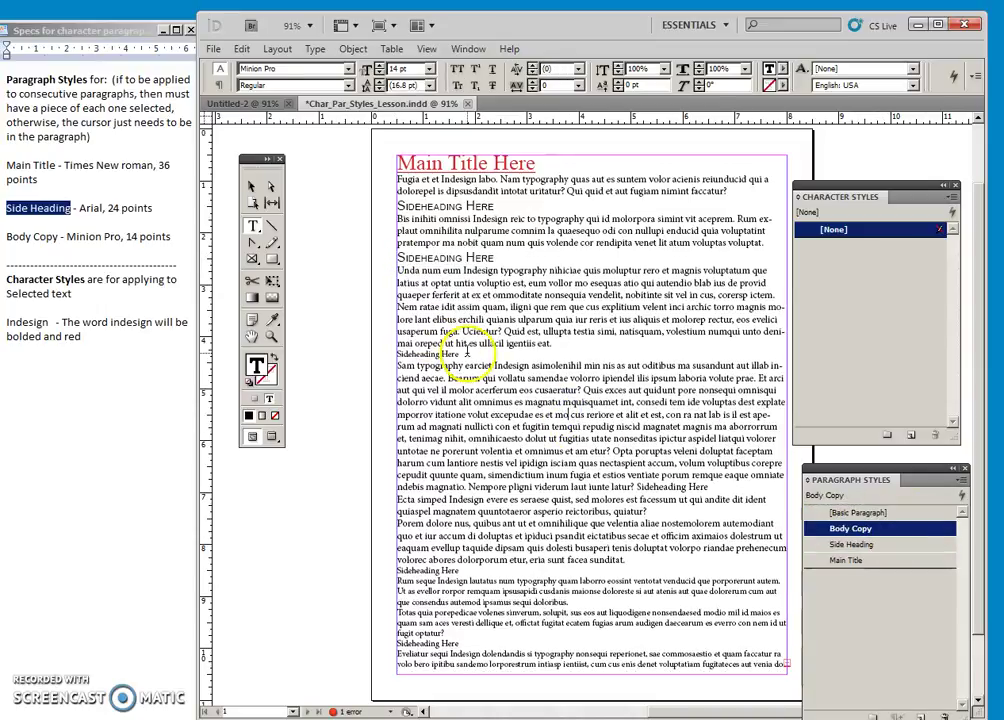
pyautogui.tripleClick(400, 354)
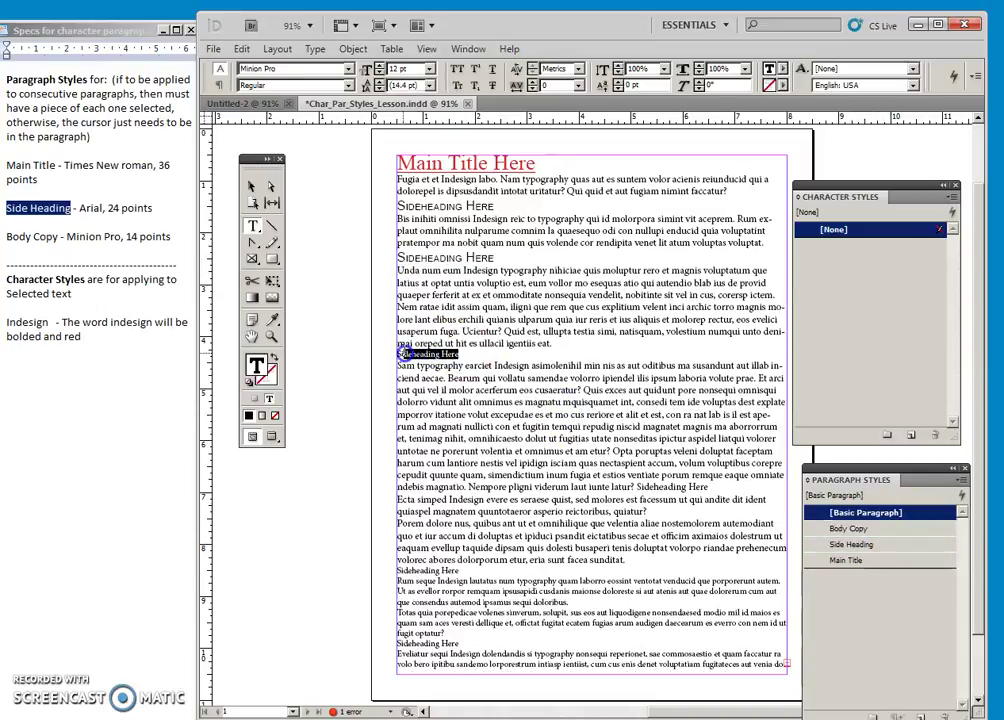
pyautogui.click(852, 545)
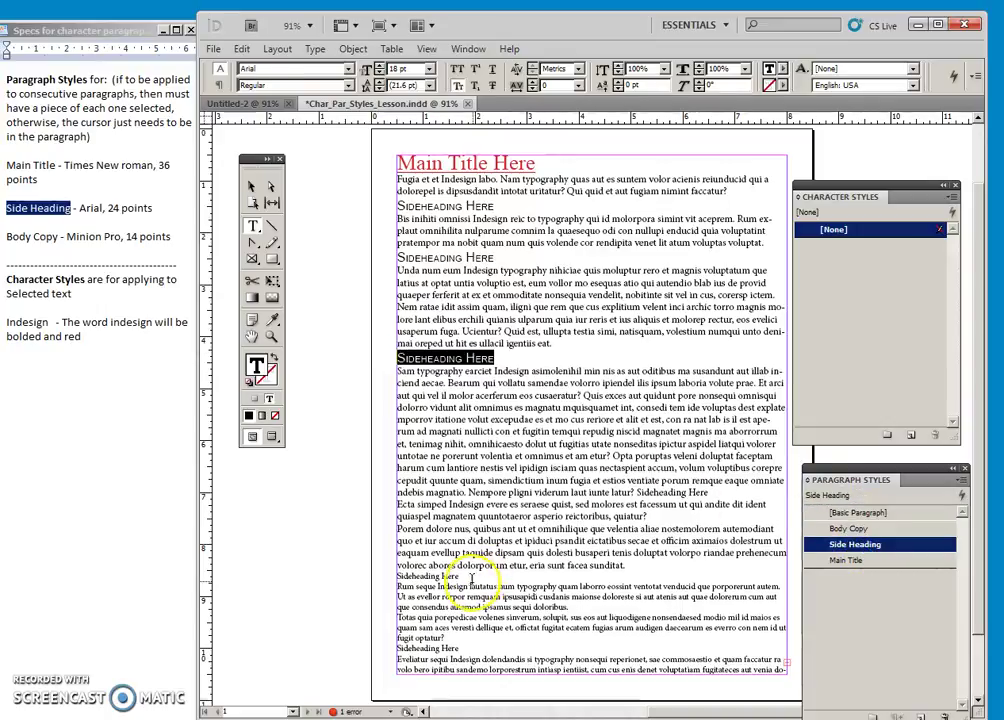
pyautogui.moveTo(467, 587)
pyautogui.mouseDown()
pyautogui.moveTo(392, 576)
pyautogui.moveTo(460, 577)
pyautogui.mouseUp()
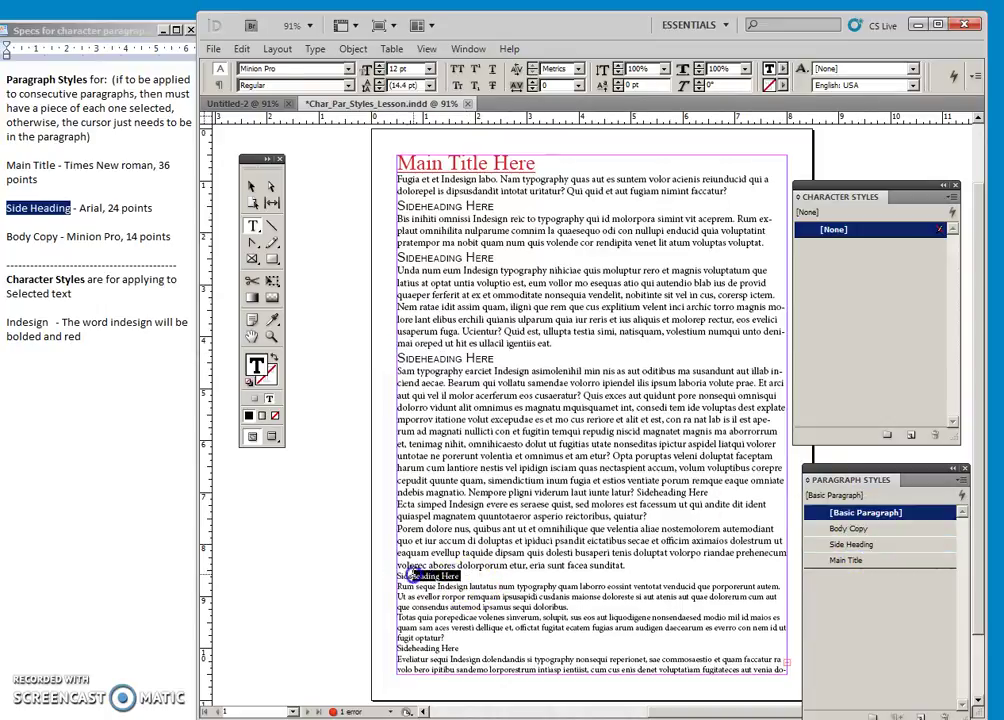
pyautogui.click(850, 544)
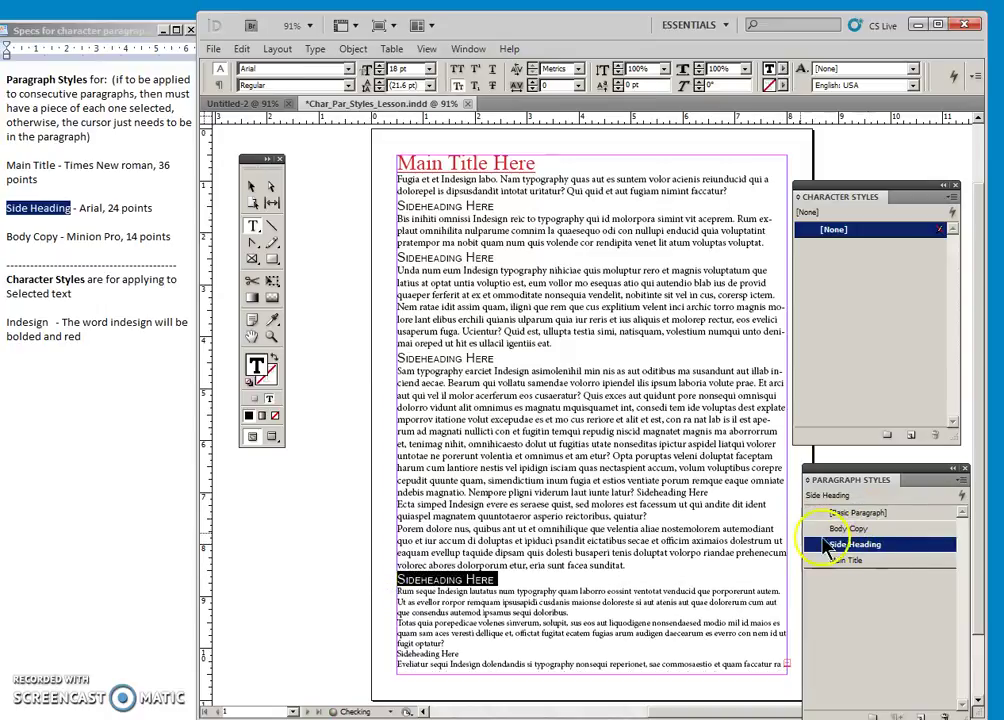
pyautogui.click(558, 582)
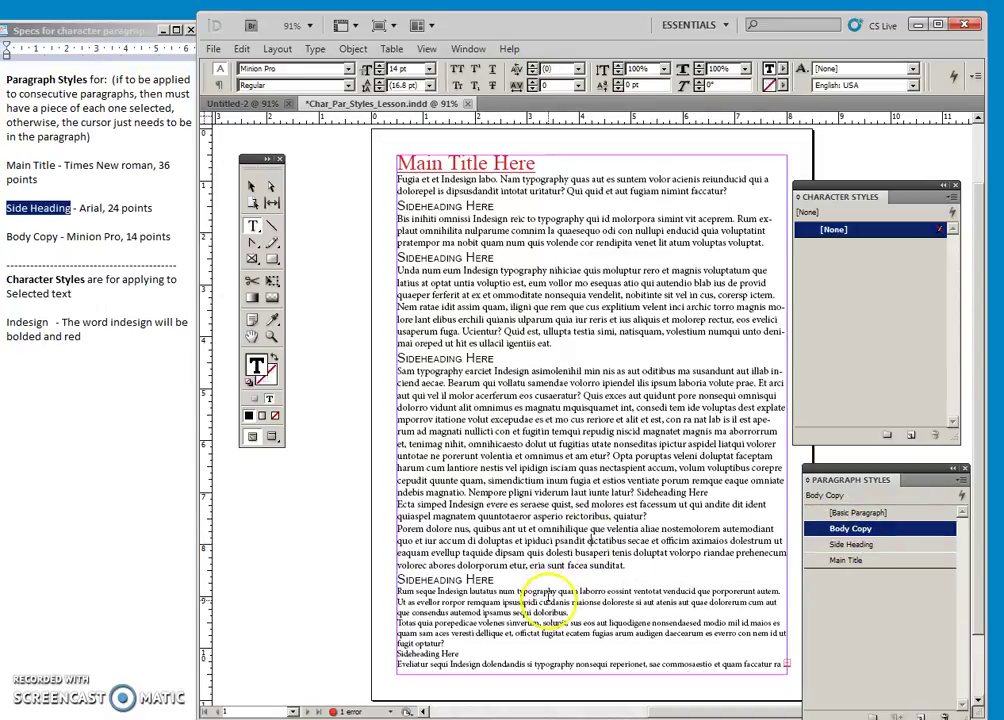
# - Apply Body Copy to the Rum seque and Totas quia paragraphs and Side Heading to the last heading line
pyautogui.moveTo(548, 591); pyautogui.dragTo(535, 633)
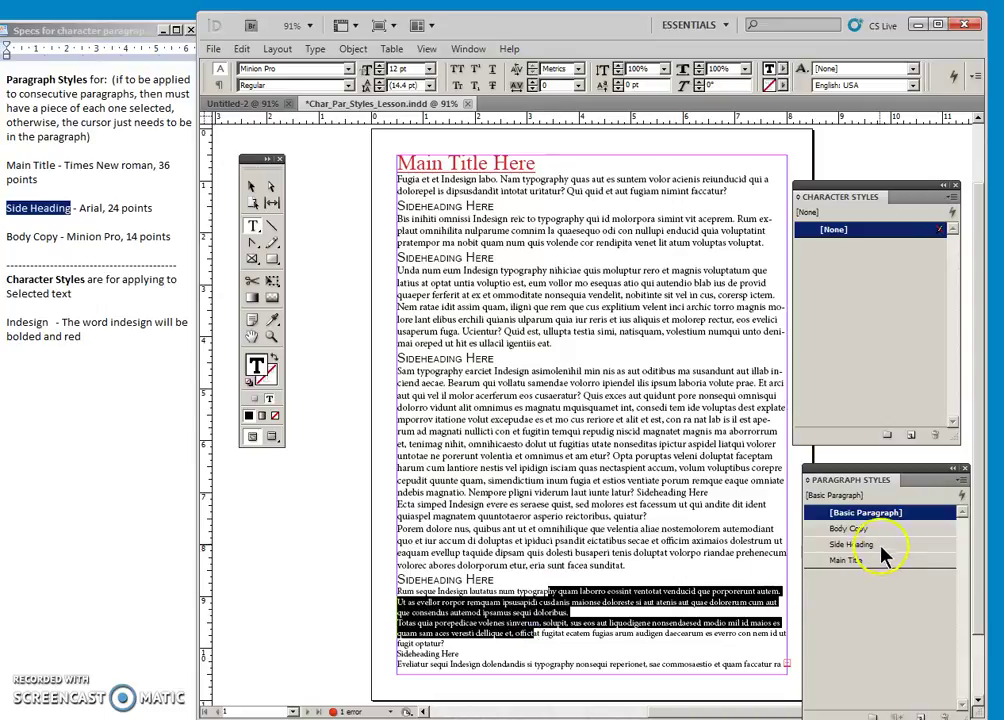
pyautogui.click(860, 529)
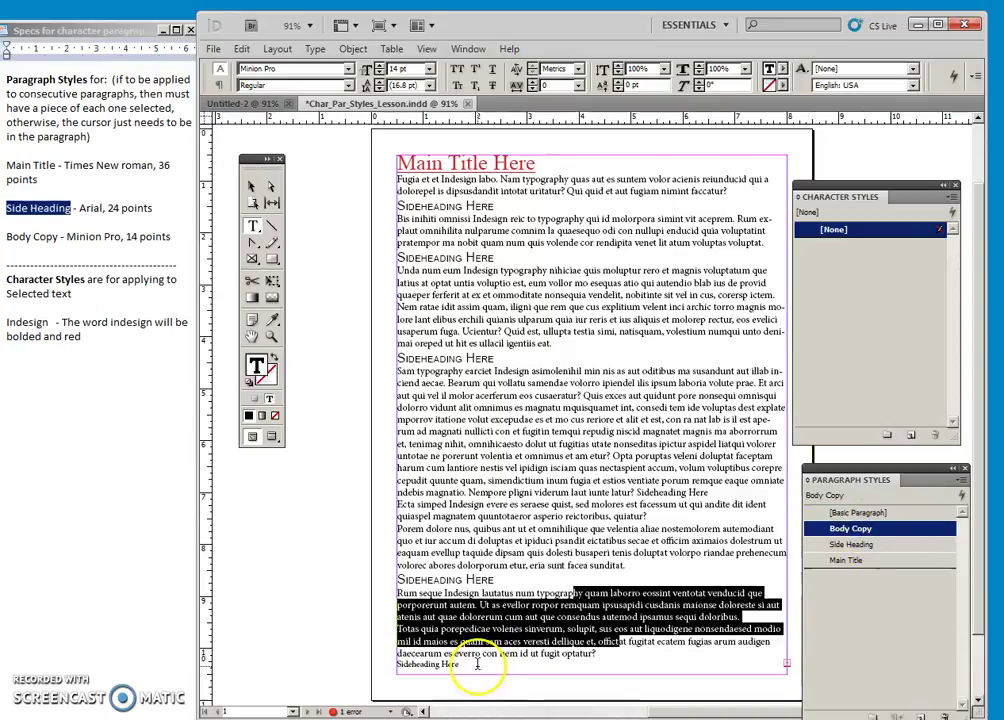
pyautogui.moveTo(492, 653); pyautogui.dragTo(532, 652)
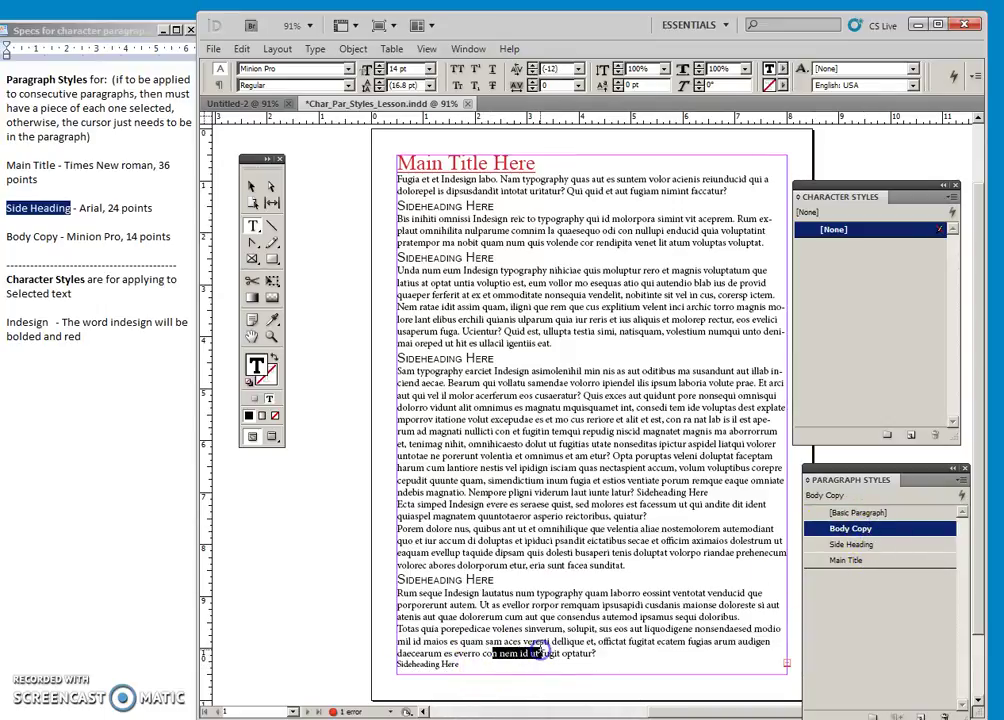
pyautogui.click(562, 652)
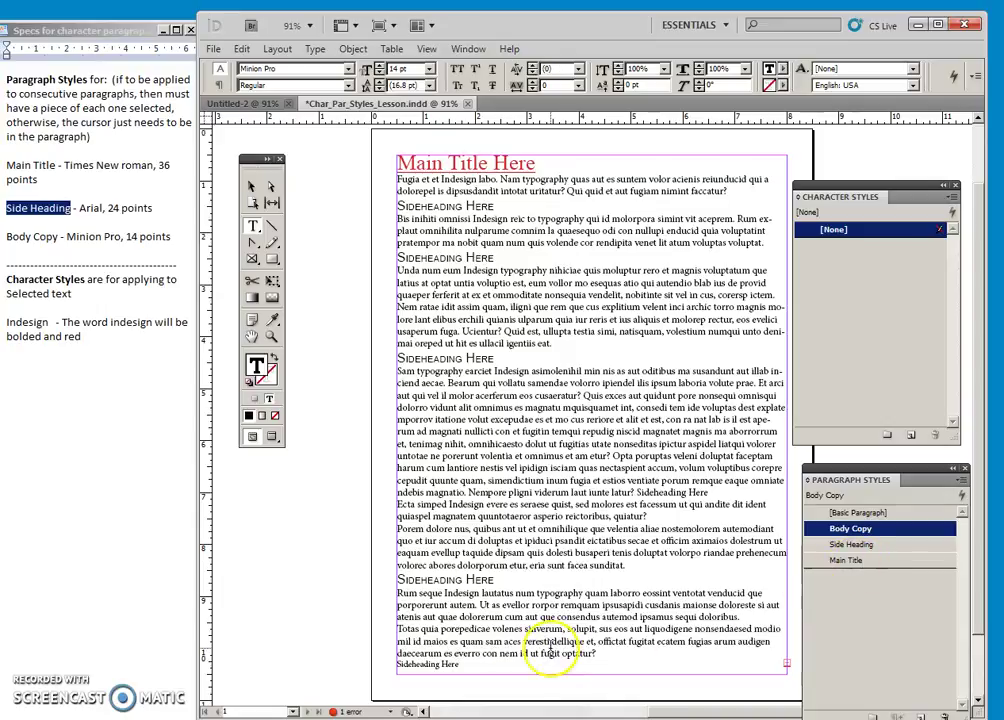
pyautogui.moveTo(460, 664); pyautogui.dragTo(388, 664)
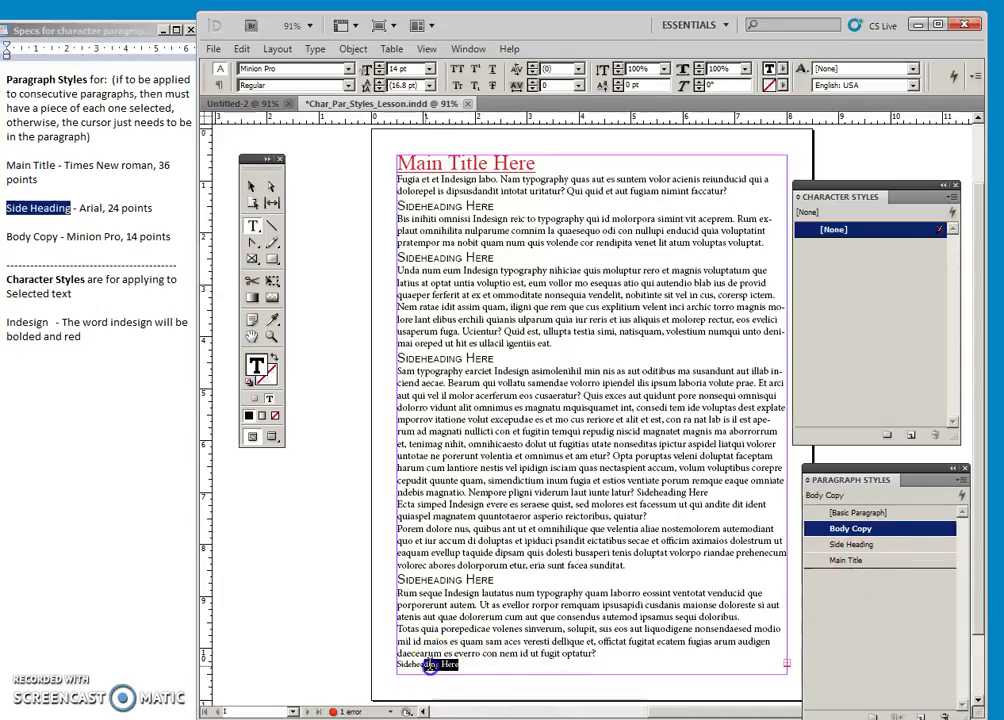
pyautogui.click(884, 544)
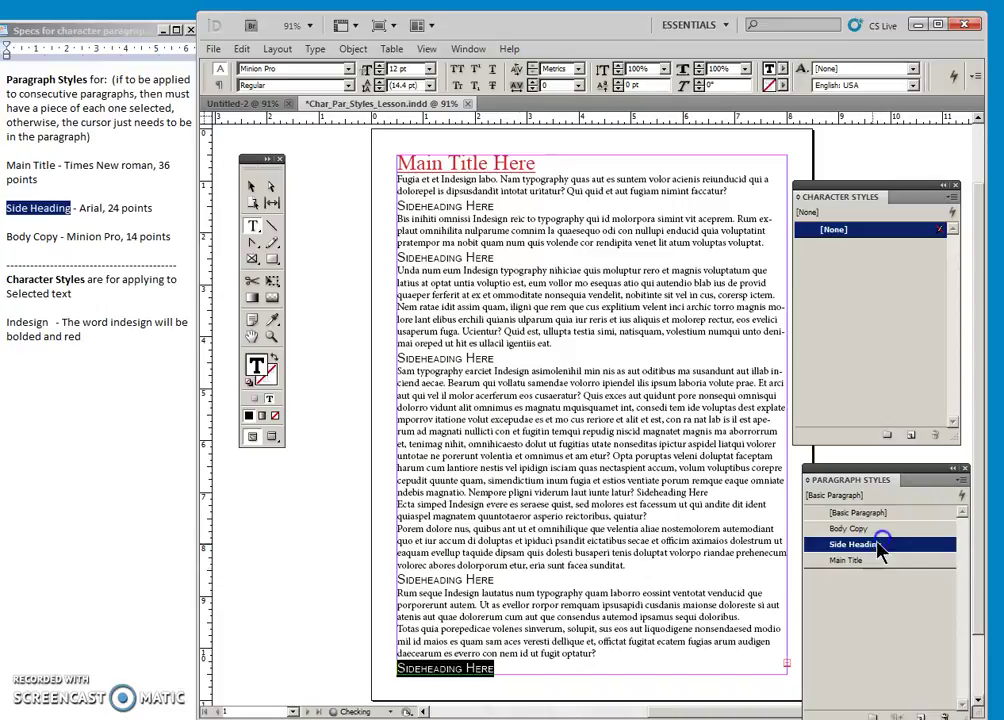
pyautogui.click(587, 554)
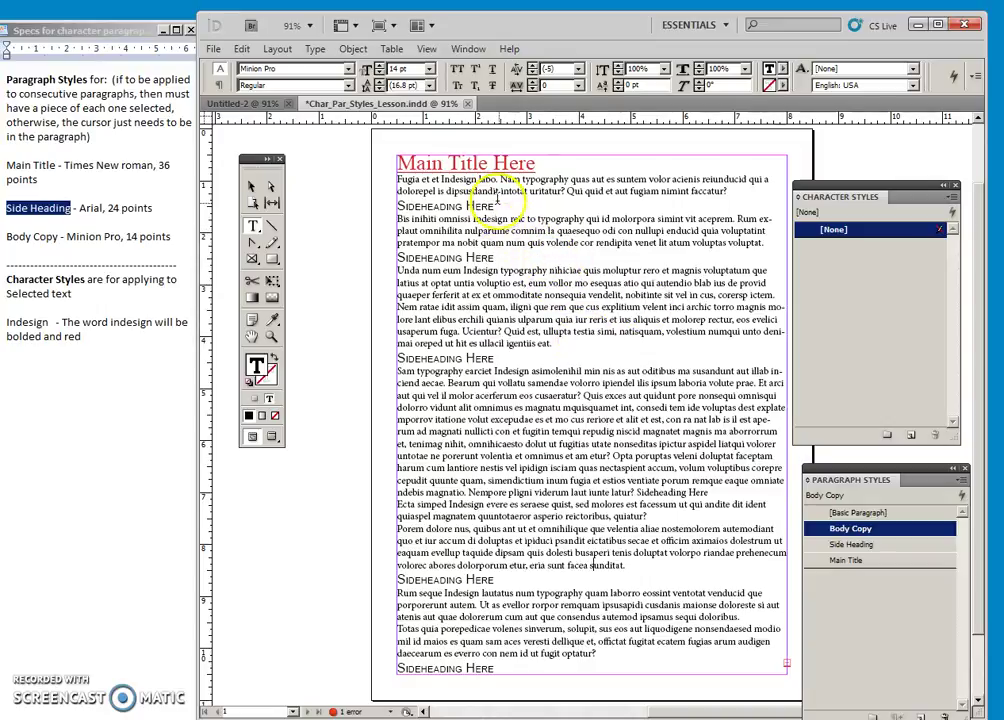
# - In the Body Copy style's Indents and Spacing options, set Space After to 0.125 in and confirm
pyautogui.doubleClick(849, 534)
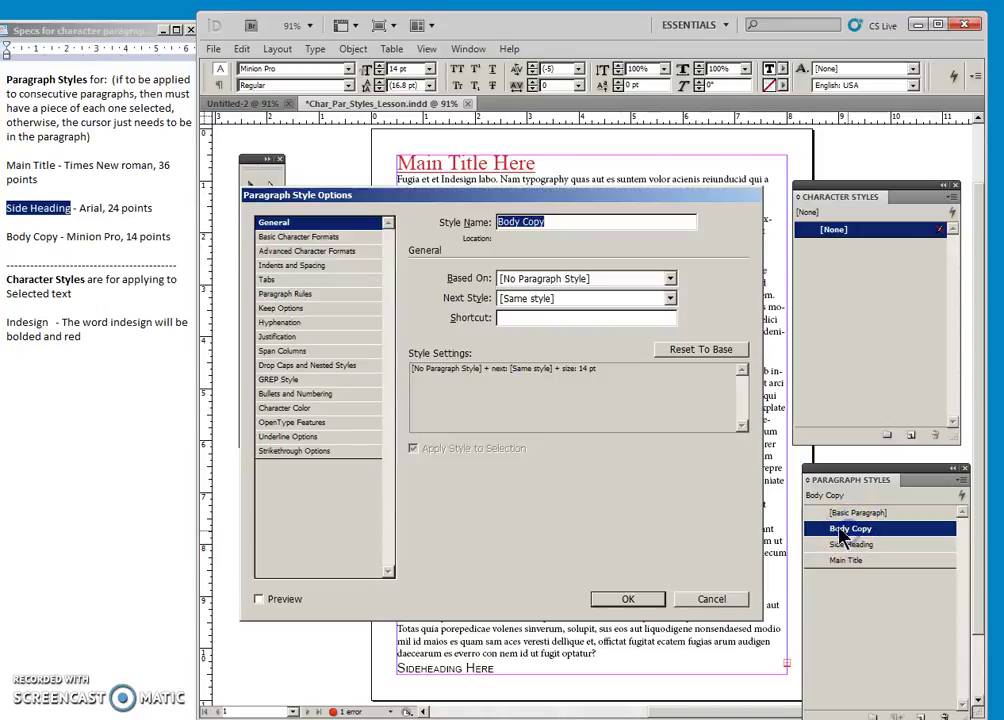
pyautogui.click(305, 270)
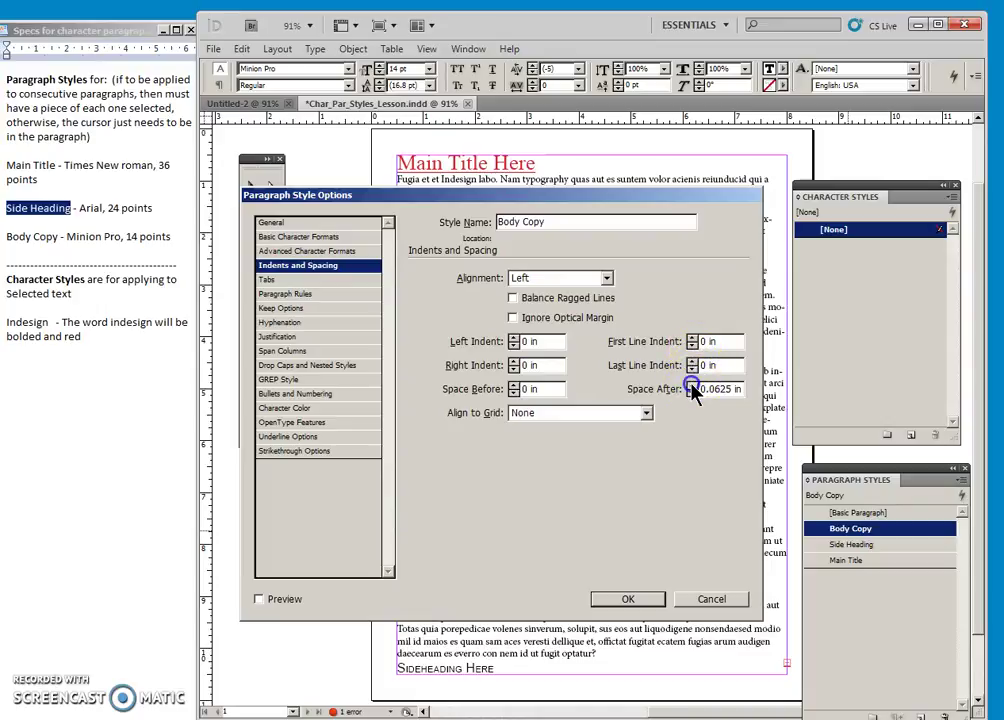
pyautogui.click(641, 599)
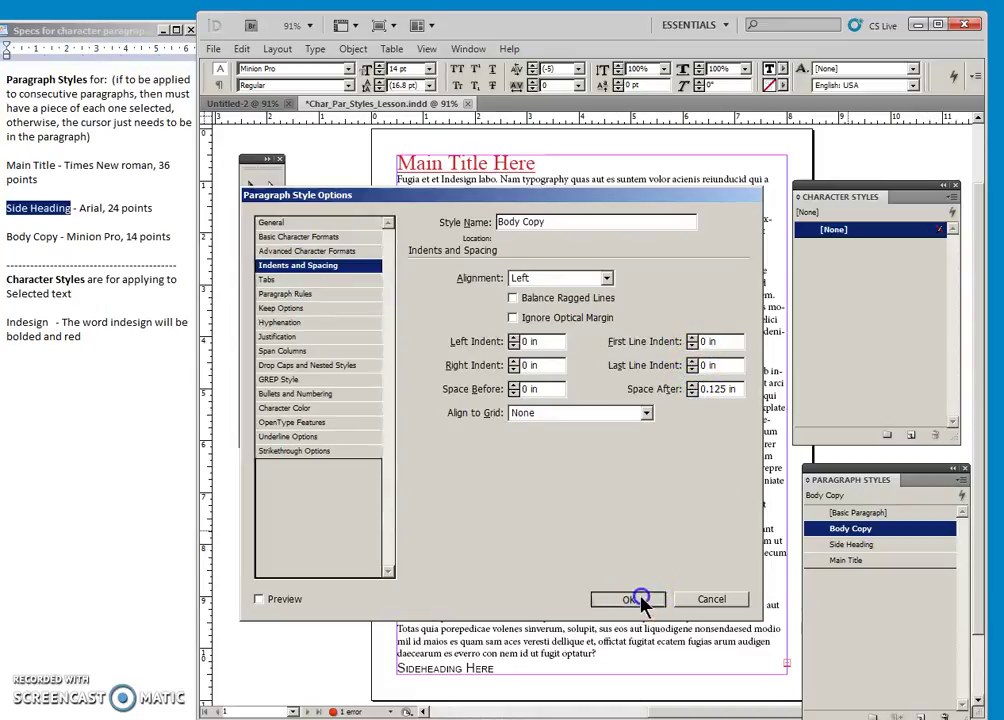